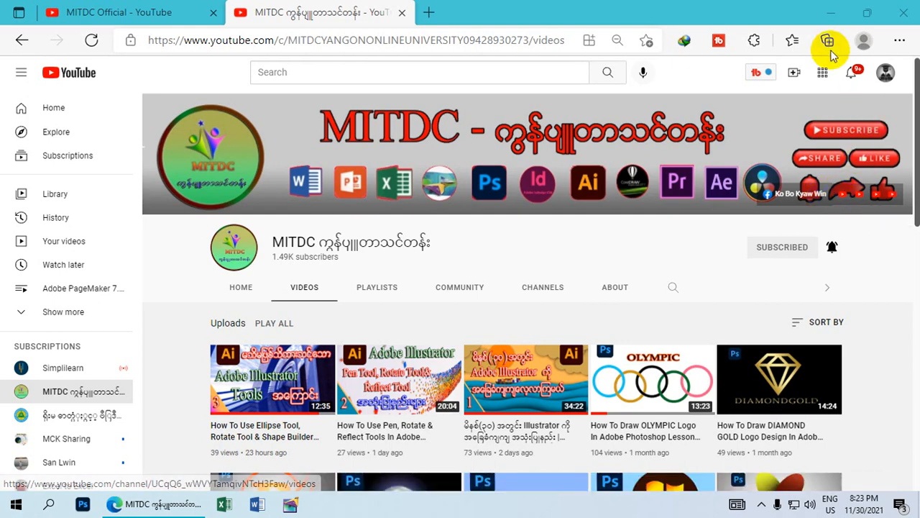
# Minimize the YouTube browser and select the Adobe Illustrator shortcut on the desktop.
pyautogui.click(832, 13)
pyautogui.moveTo(506, 160); pyautogui.dragTo(413, 44)
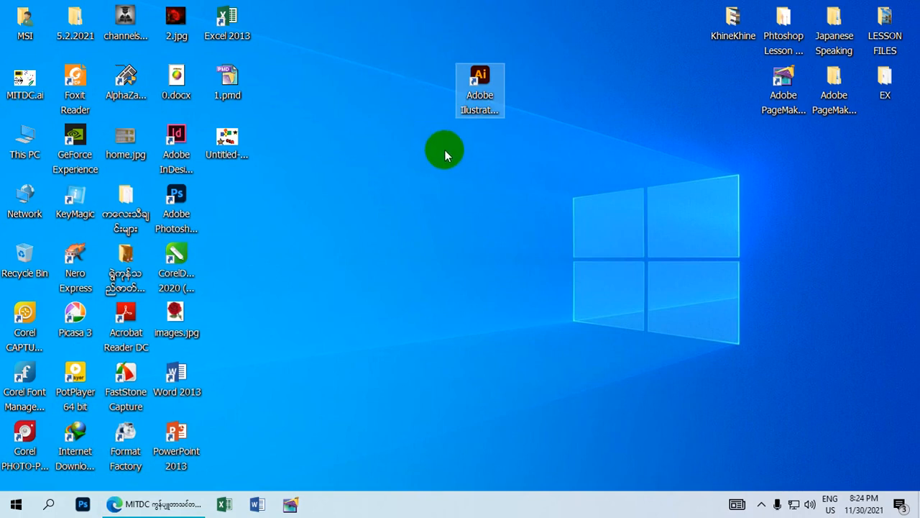
# Select the Adobe Illustrator 2021 desktop shortcut and launch the program.
pyautogui.moveTo(555, 204); pyautogui.dragTo(410, 46)
pyautogui.click(410, 46)
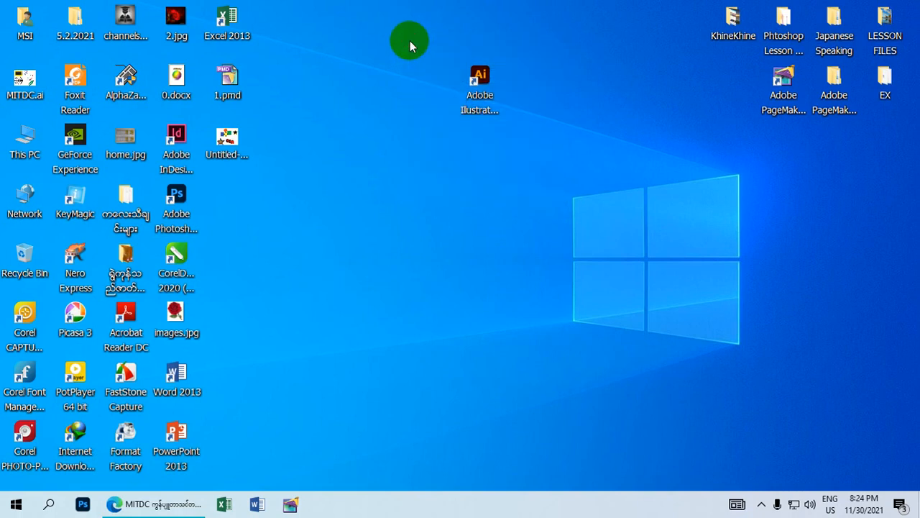
pyautogui.click(480, 76)
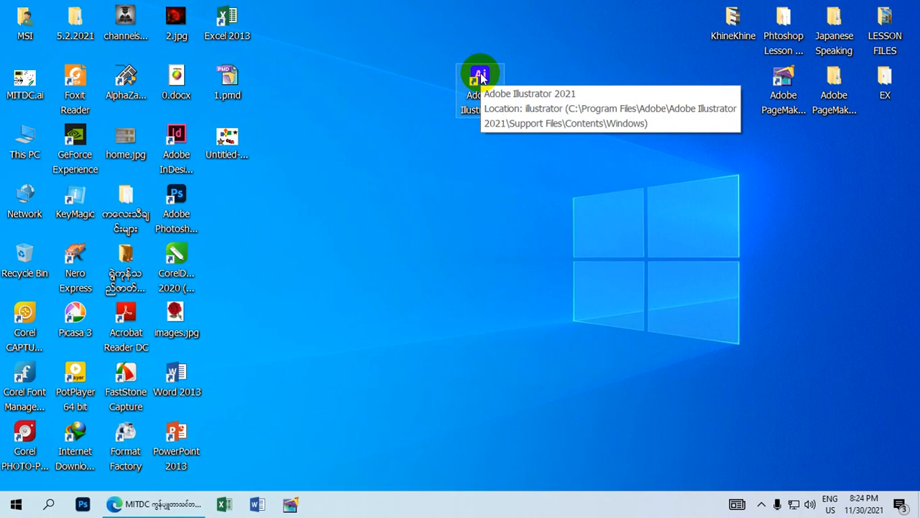
pyautogui.rightClick(481, 76)
pyautogui.click(400, 99)
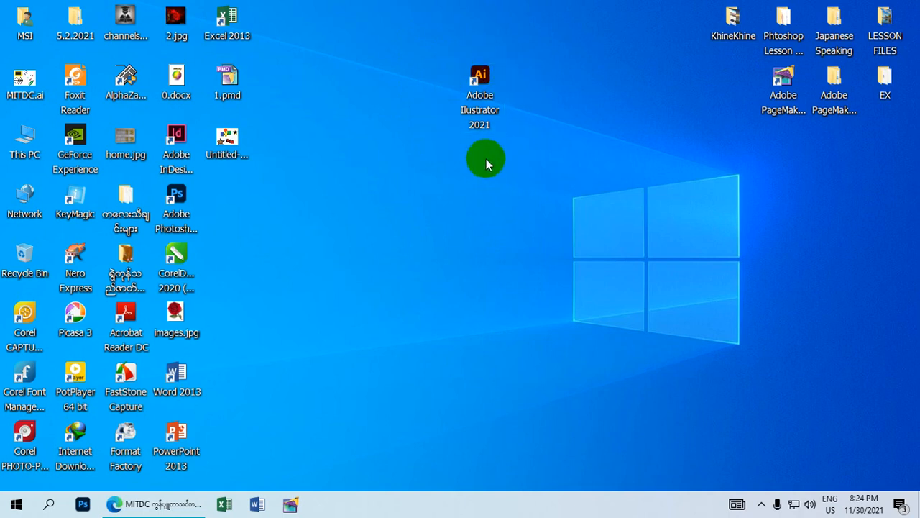
pyautogui.moveTo(525, 167); pyautogui.dragTo(443, 63)
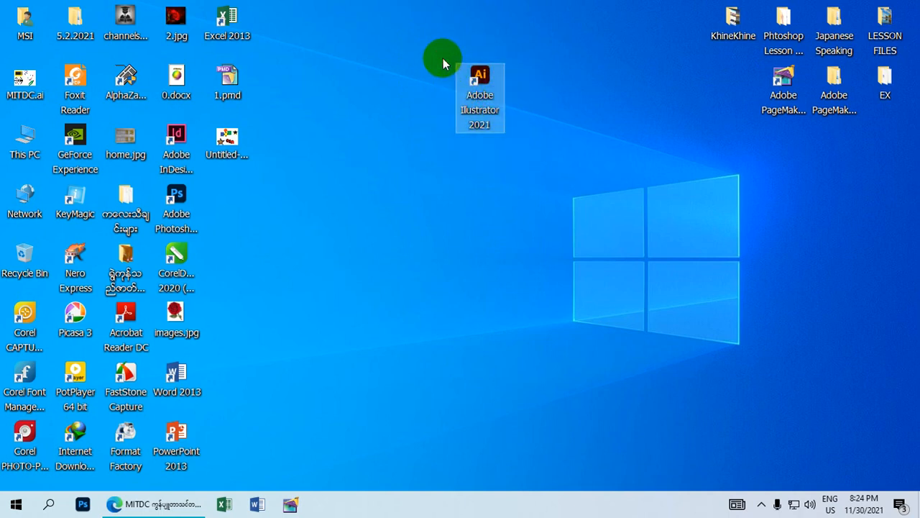
pyautogui.doubleClick(479, 79)
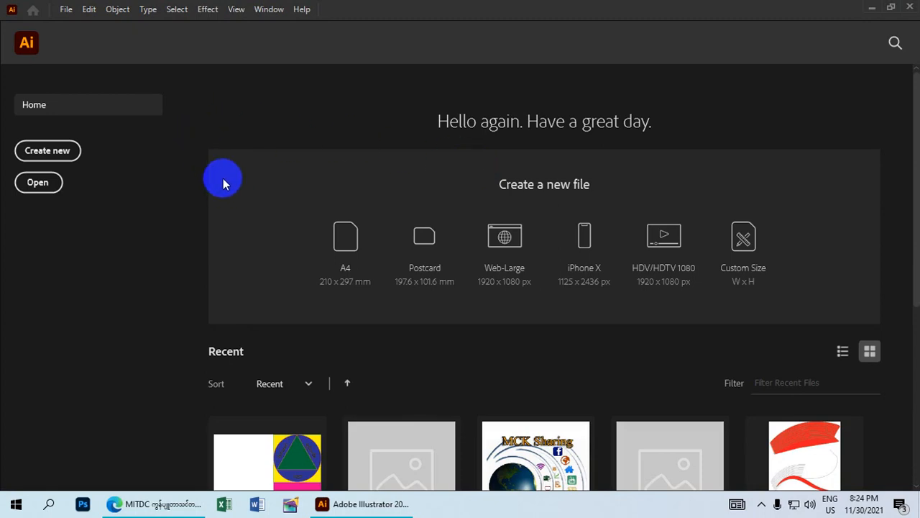
# Create a new A4 (8.27 x 11.69 in) CMYK document from File > New.
pyautogui.click(66, 10)
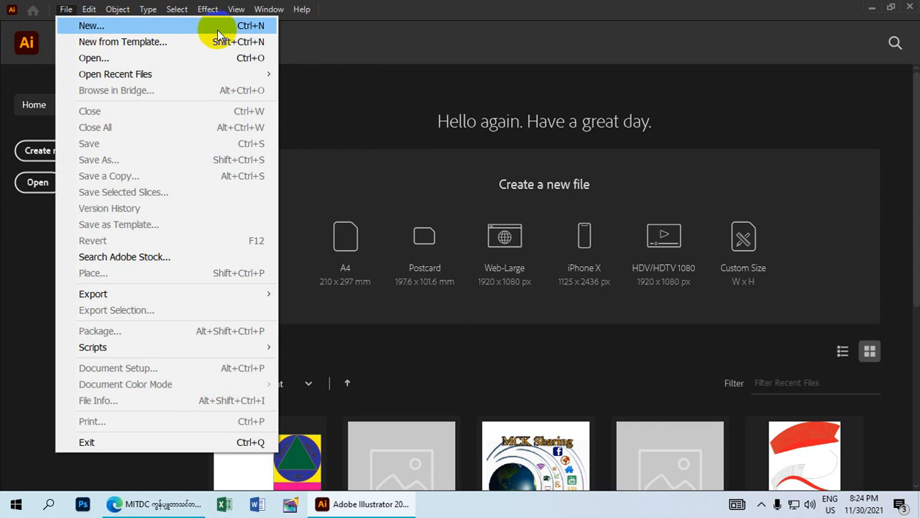
pyautogui.click(239, 31)
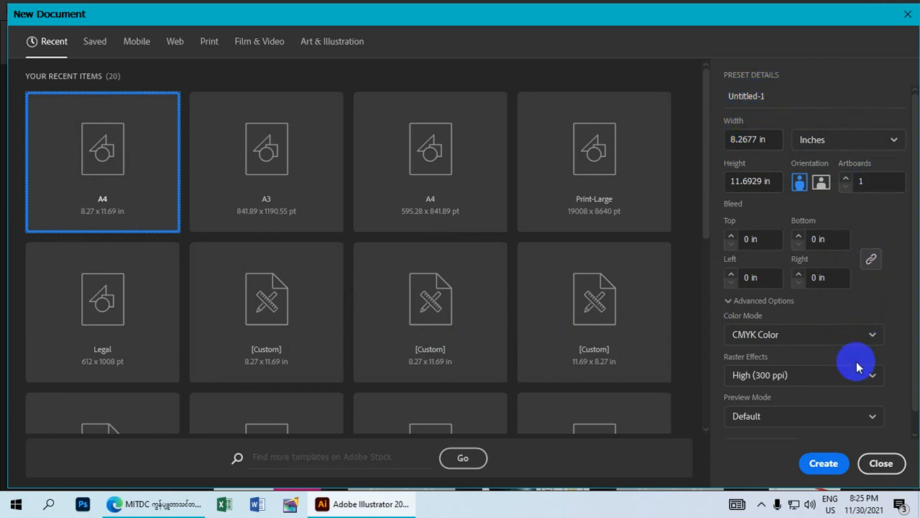
pyautogui.click(823, 465)
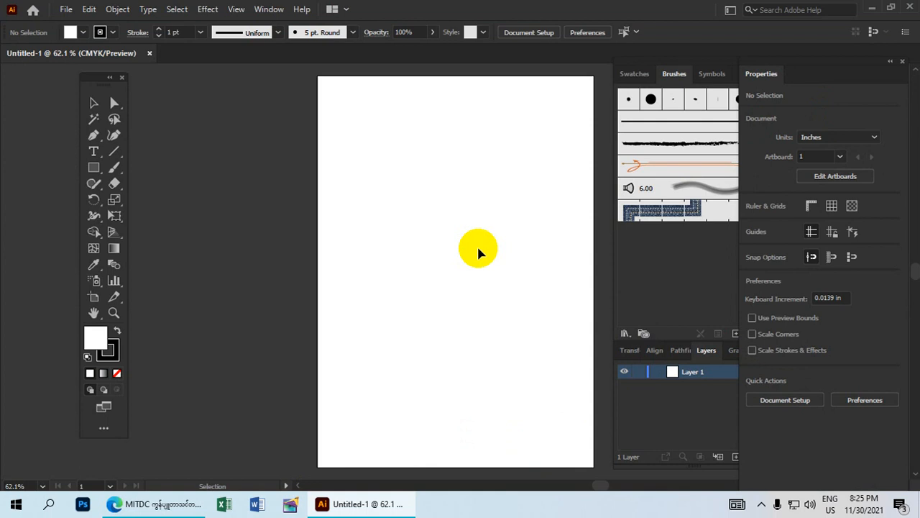
# Pan the view to position the empty A4 artboard on screen.
pyautogui.press('space')
pyautogui.moveTo(455, 232); pyautogui.dragTo(324, 312)
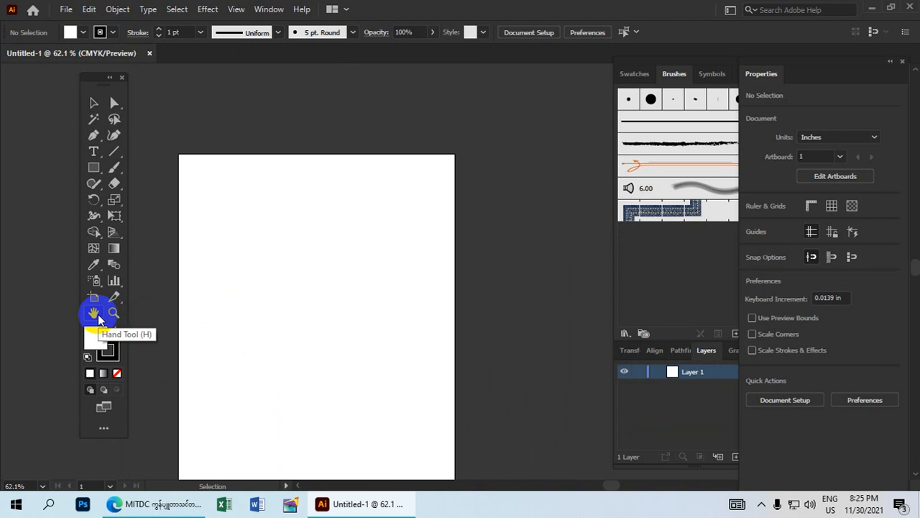
pyautogui.click(95, 314)
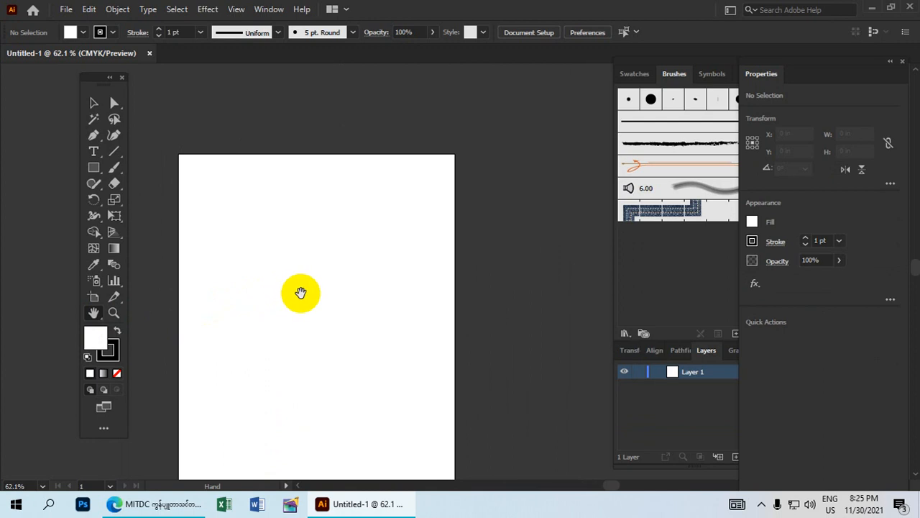
pyautogui.moveTo(308, 371); pyautogui.dragTo(333, 244)
pyautogui.moveTo(377, 185); pyautogui.dragTo(356, 231)
# Browse the eraser and cutting tools, then bring up the shape-drawing tools flyout.
pyautogui.click(116, 185)
pyautogui.moveTo(120, 191)
pyautogui.mouseDown()
pyautogui.moveTo(189, 190)
pyautogui.moveTo(161, 206)
pyautogui.moveTo(194, 202)
pyautogui.moveTo(164, 220)
pyautogui.moveTo(189, 218)
pyautogui.moveTo(205, 194)
pyautogui.moveTo(171, 186)
pyautogui.moveTo(149, 212)
pyautogui.moveTo(131, 214)
pyautogui.moveTo(93, 180)
pyautogui.moveTo(92, 166)
pyautogui.mouseUp()
pyautogui.moveTo(93, 168); pyautogui.dragTo(98, 173)
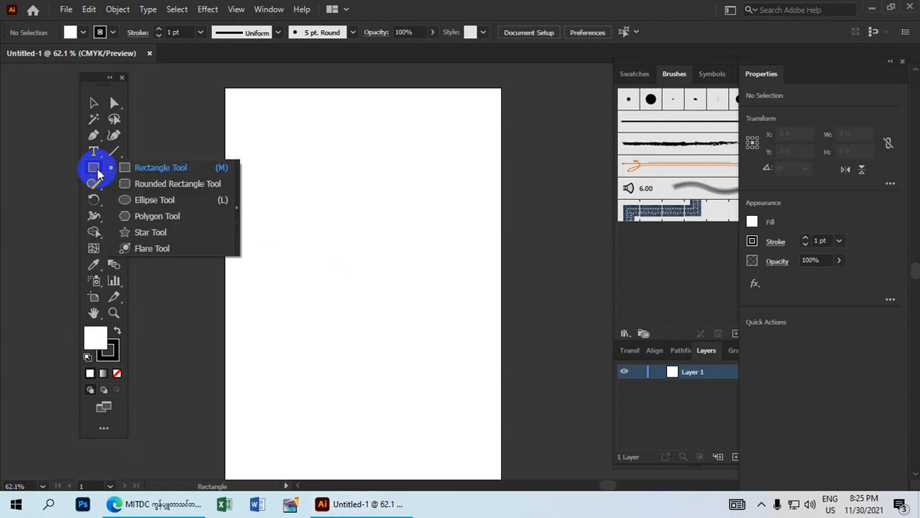
# Draw a 4.1063 in circle near the artboard's top-left and select it.
pyautogui.click(146, 201)
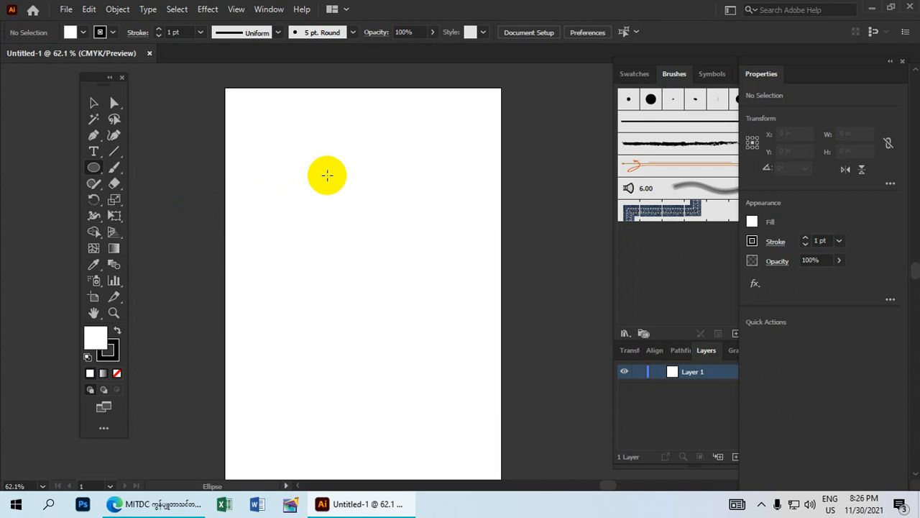
pyautogui.moveTo(327, 175); pyautogui.dragTo(365, 244)
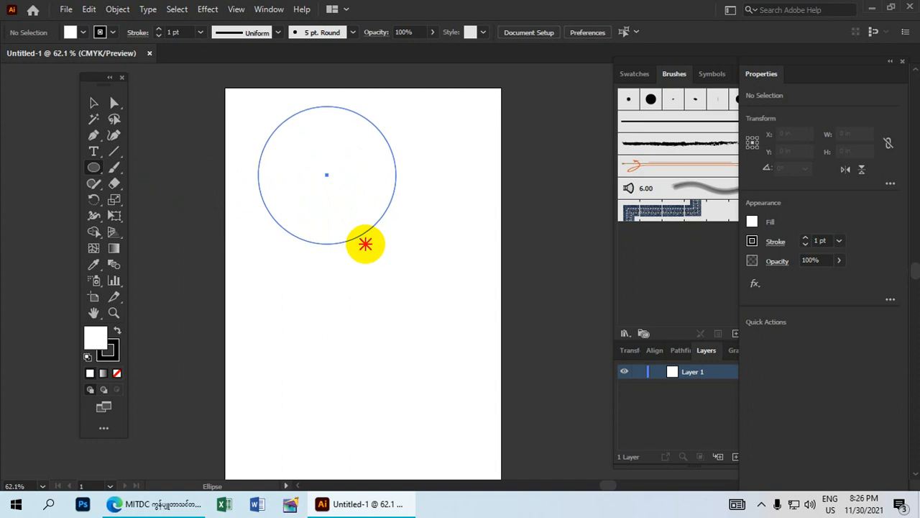
pyautogui.moveTo(365, 244); pyautogui.dragTo(365, 243)
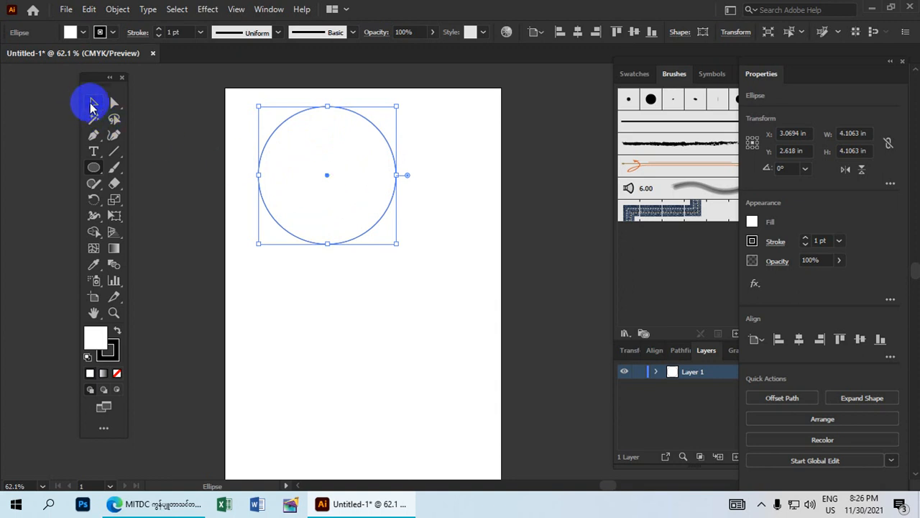
pyautogui.click(93, 103)
pyautogui.moveTo(372, 307); pyautogui.dragTo(281, 156)
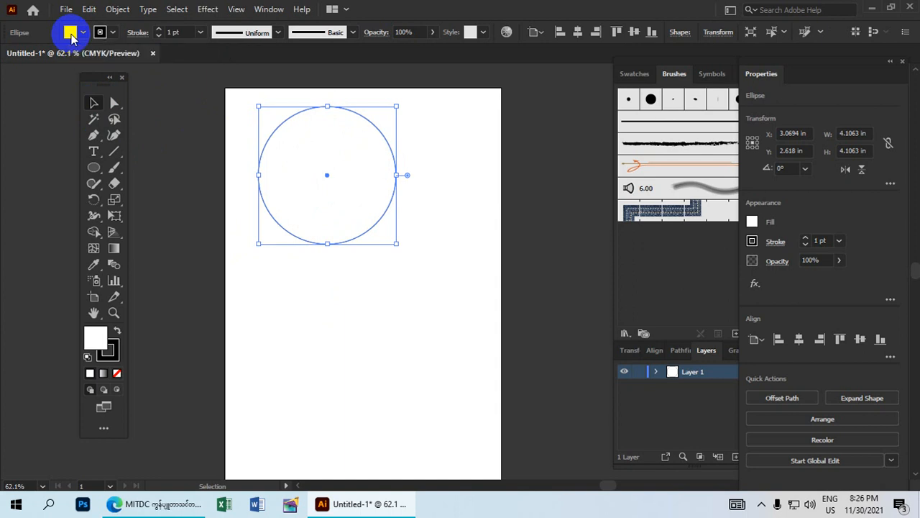
# Try out shades of red for the circle's fill in the Color Picker.
pyautogui.click(70, 33)
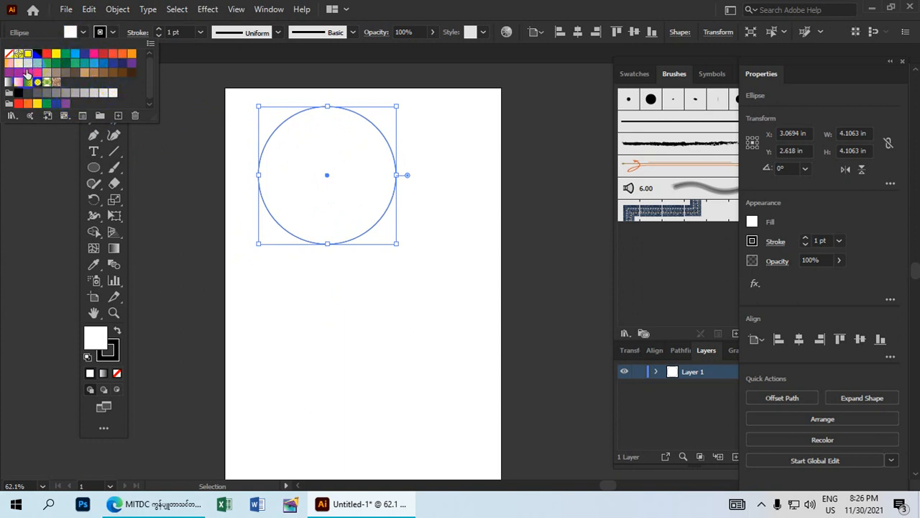
pyautogui.click(156, 166)
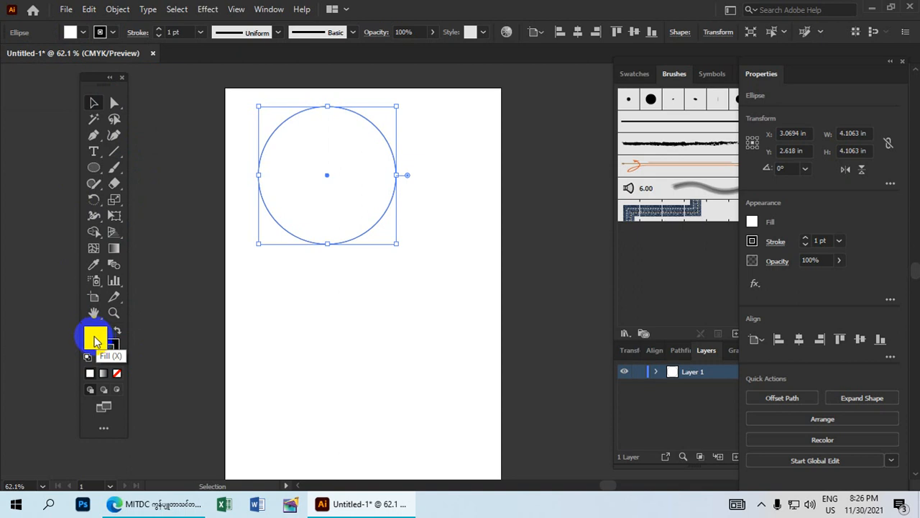
pyautogui.doubleClick(96, 338)
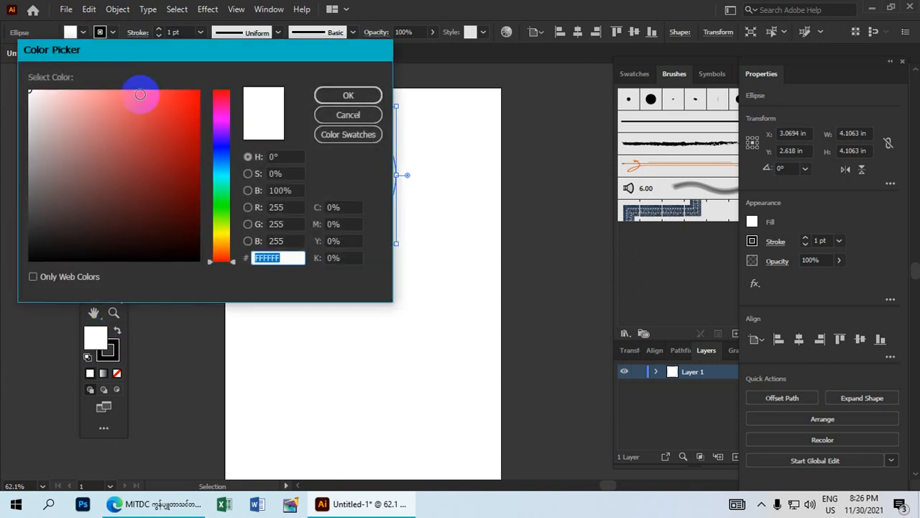
pyautogui.moveTo(105, 55); pyautogui.dragTo(332, 94)
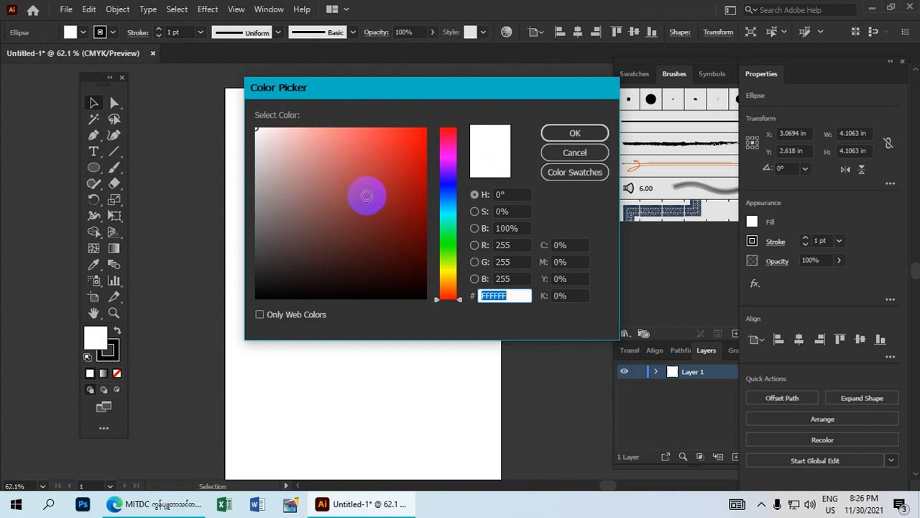
pyautogui.click(415, 182)
pyautogui.click(381, 156)
pyautogui.click(412, 132)
pyautogui.click(424, 129)
pyautogui.click(427, 129)
pyautogui.click(423, 172)
pyautogui.moveTo(423, 172); pyautogui.dragTo(427, 174)
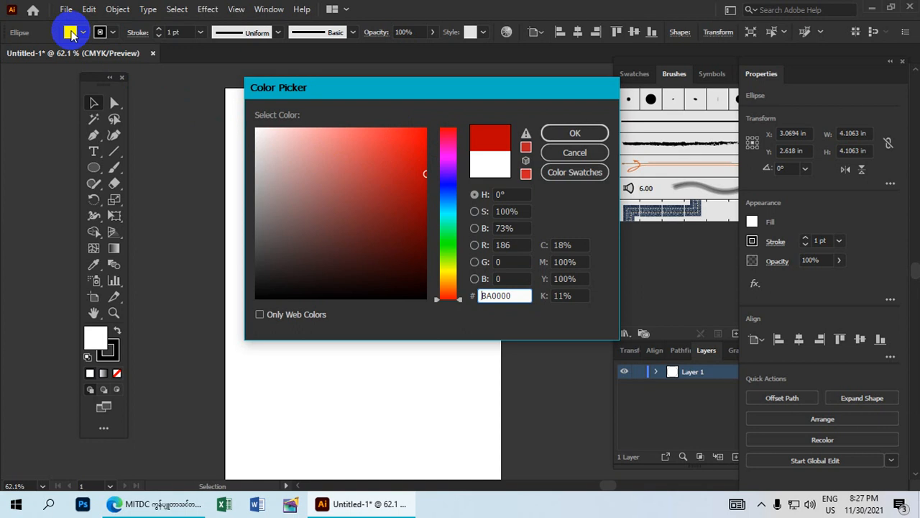
# Settle on pure red FF0000 and apply it as the circle's fill.
pyautogui.moveTo(414, 147); pyautogui.dragTo(337, 199)
pyautogui.moveTo(394, 152); pyautogui.dragTo(374, 208)
pyautogui.moveTo(388, 154); pyautogui.dragTo(434, 132)
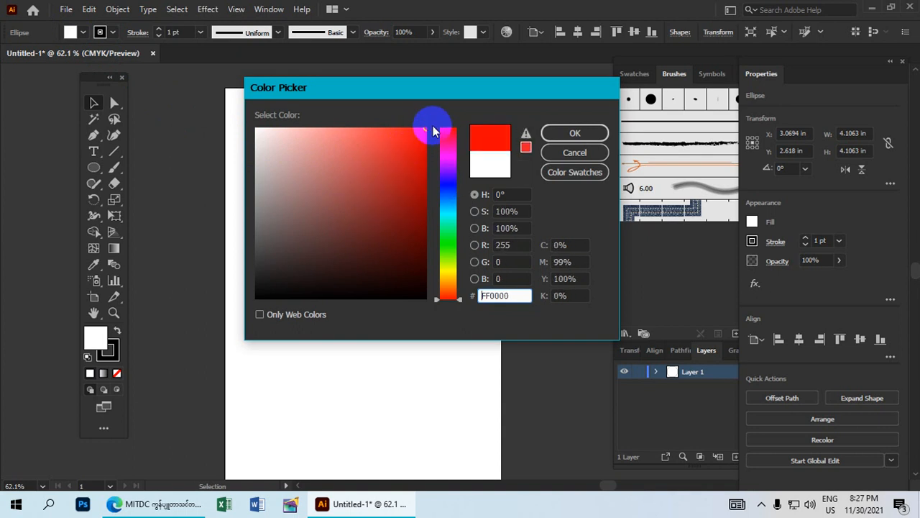
pyautogui.click(557, 133)
# Move the red circle a little lower on the page.
pyautogui.moveTo(349, 157); pyautogui.dragTo(355, 217)
pyautogui.click(460, 160)
pyautogui.moveTo(382, 308); pyautogui.dragTo(248, 149)
pyautogui.click(462, 177)
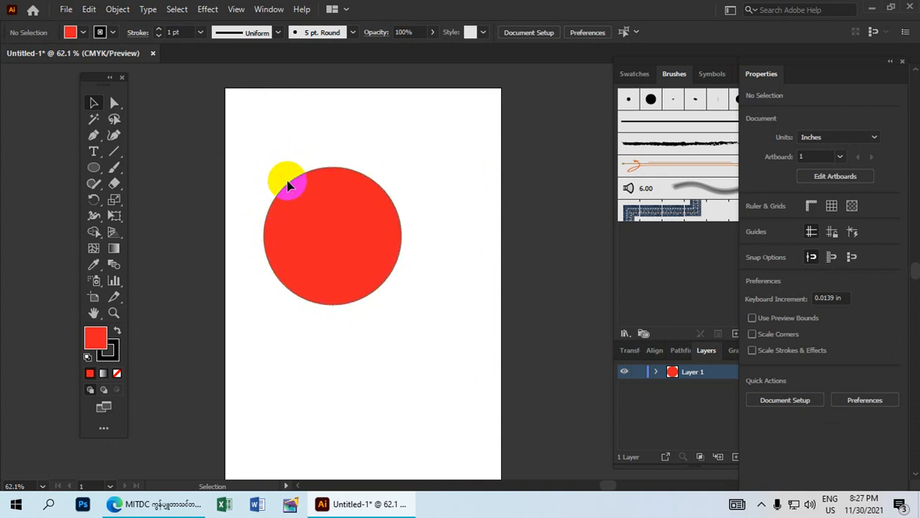
# Set the stroke colour to CMYK Green and the stroke weight to 3 pt.
pyautogui.click(113, 349)
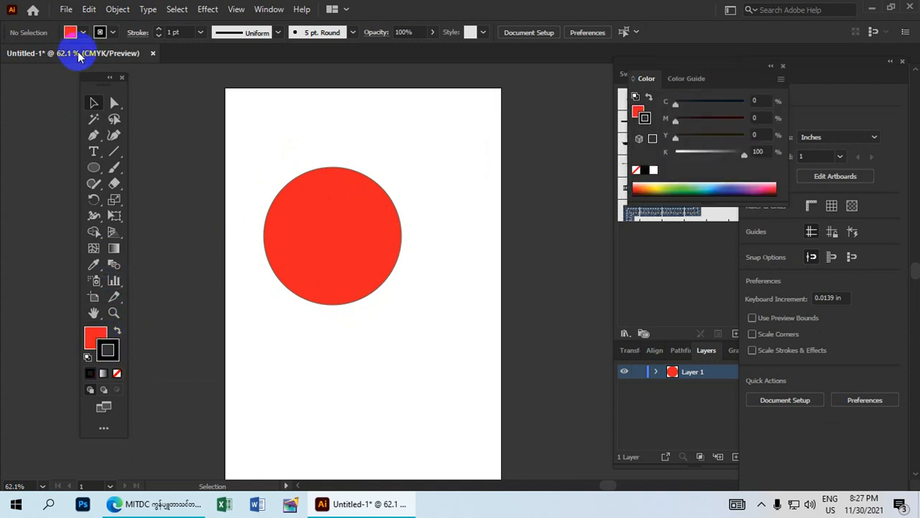
pyautogui.click(113, 34)
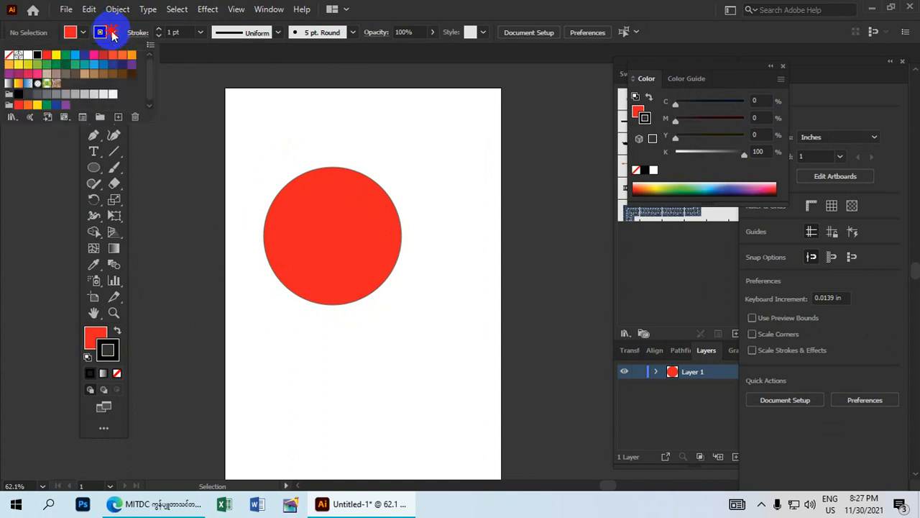
pyautogui.click(65, 55)
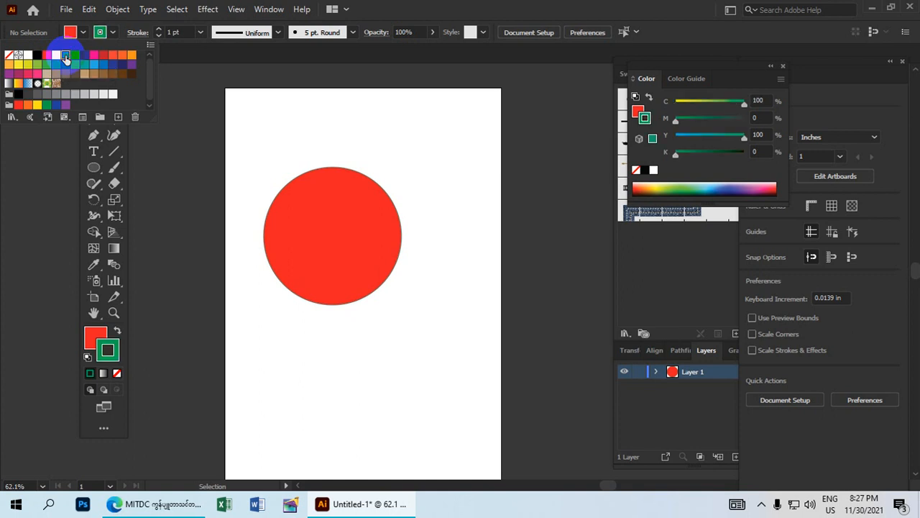
pyautogui.click(161, 30)
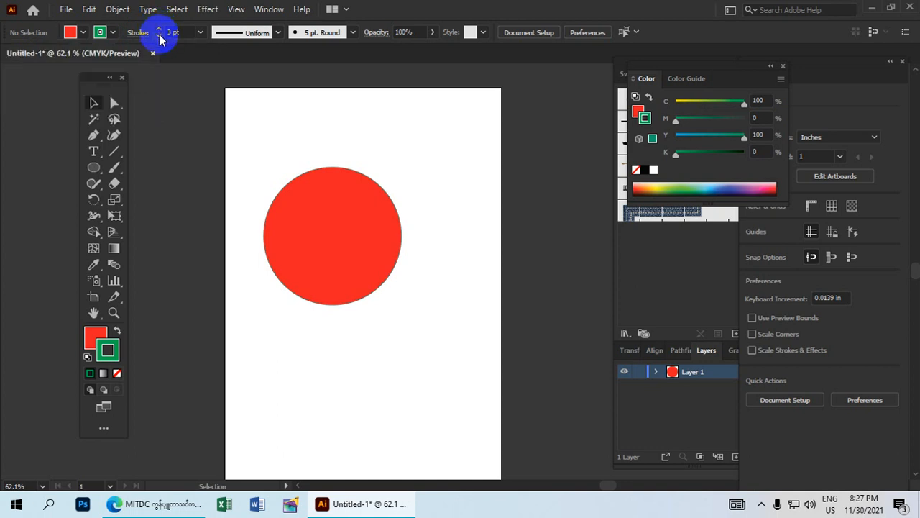
pyautogui.click(159, 30)
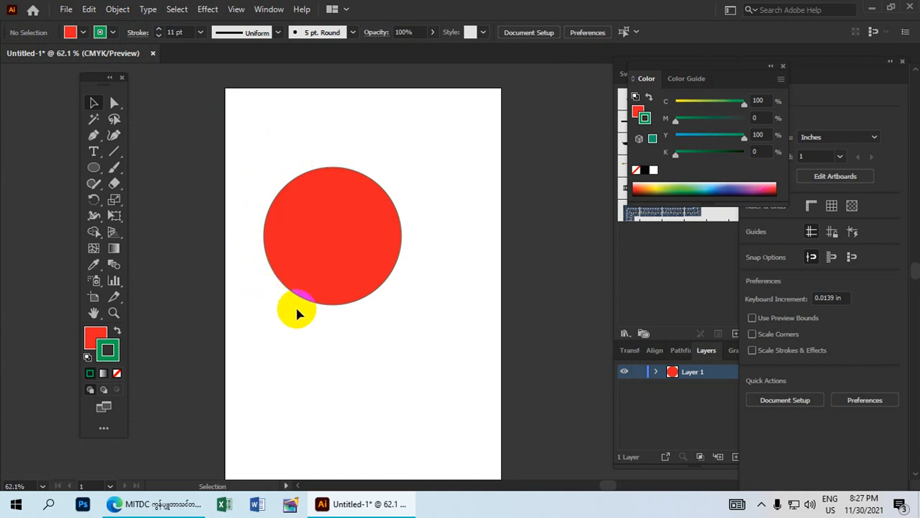
# Apply a 3 pt stroke weight to the selected red circle.
pyautogui.click(91, 105)
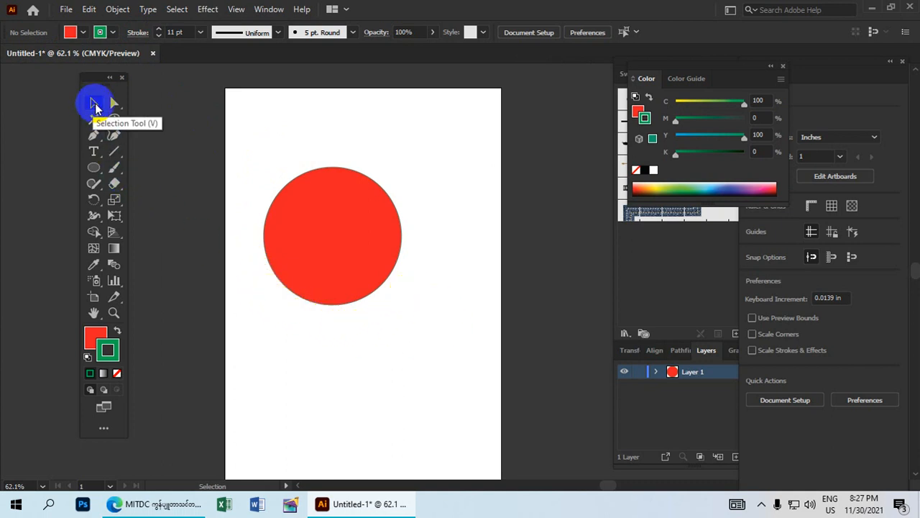
pyautogui.moveTo(389, 320); pyautogui.dragTo(268, 141)
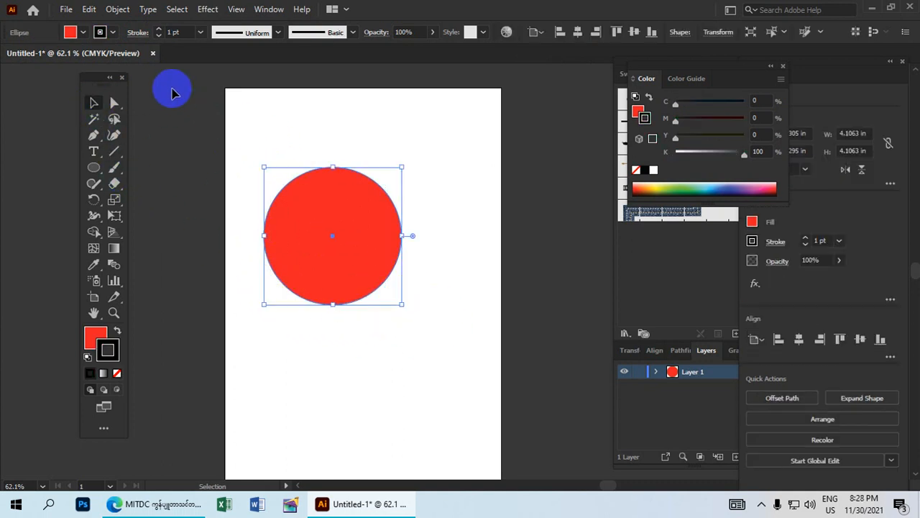
pyautogui.click(160, 30)
pyautogui.click(160, 30)
pyautogui.click(160, 30)
pyautogui.click(160, 30)
pyautogui.click(160, 36)
pyautogui.click(160, 36)
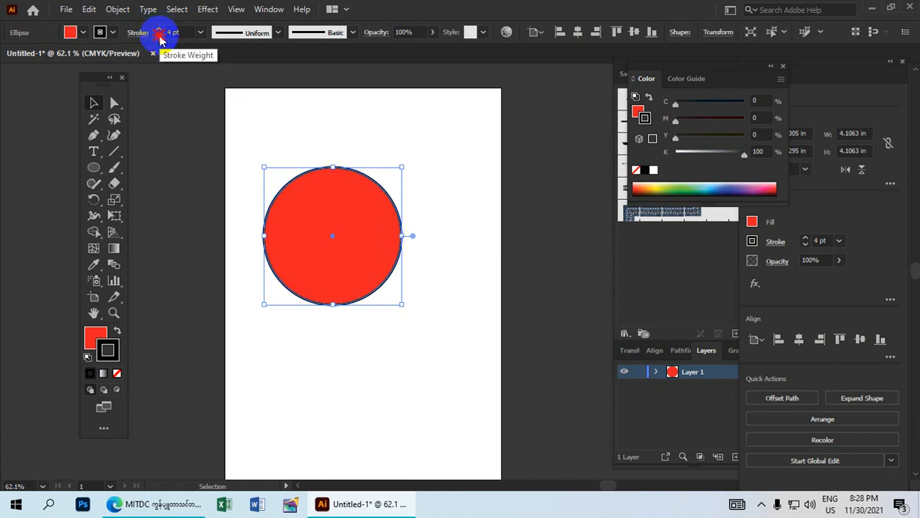
# Move the red circle up toward the artboard's top-left corner.
pyautogui.click(315, 130)
pyautogui.moveTo(413, 325); pyautogui.dragTo(272, 151)
pyautogui.moveTo(378, 234); pyautogui.dragTo(357, 175)
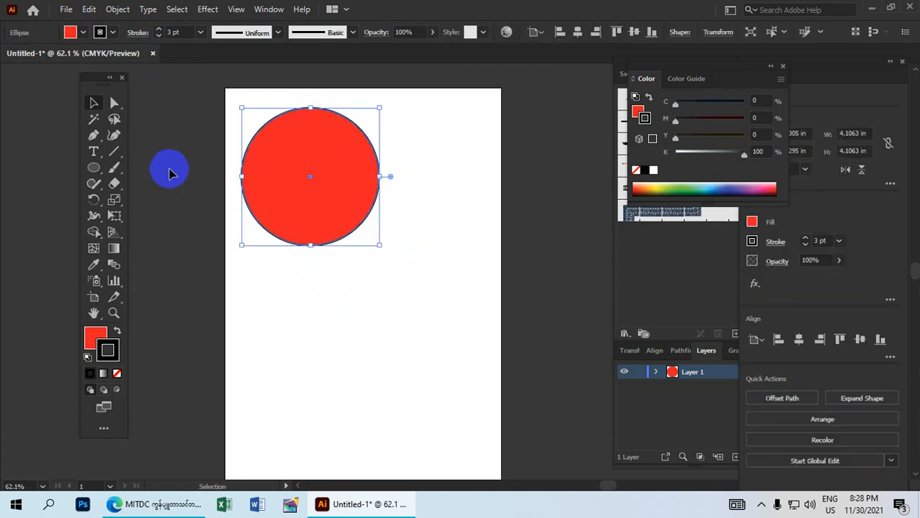
# Draw a rounded rectangle below the circle and fill it with CMYK Cyan.
pyautogui.click(95, 170)
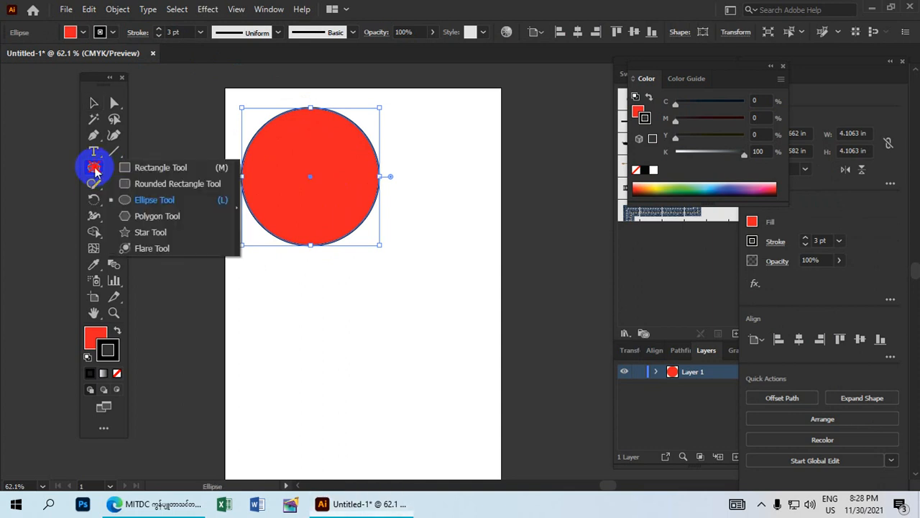
pyautogui.click(177, 184)
pyautogui.scroll(-2, 338, 280)
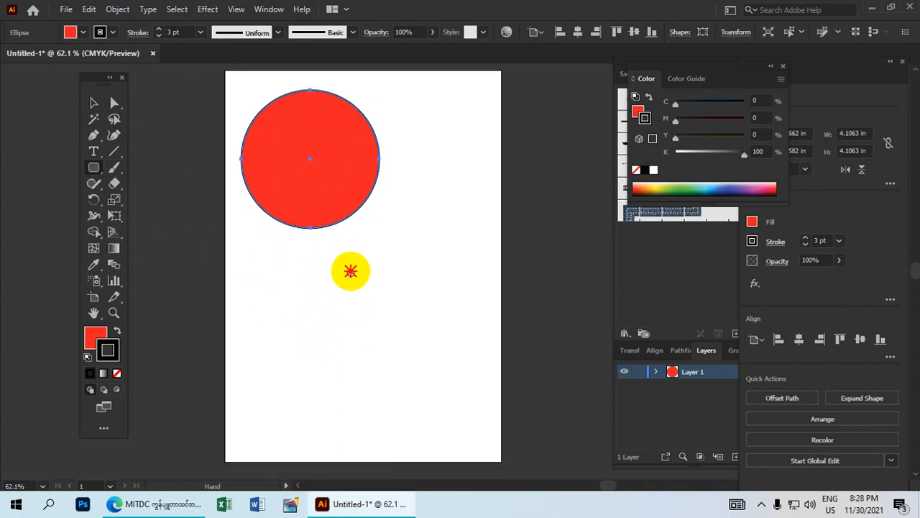
pyautogui.moveTo(295, 224); pyautogui.dragTo(443, 299)
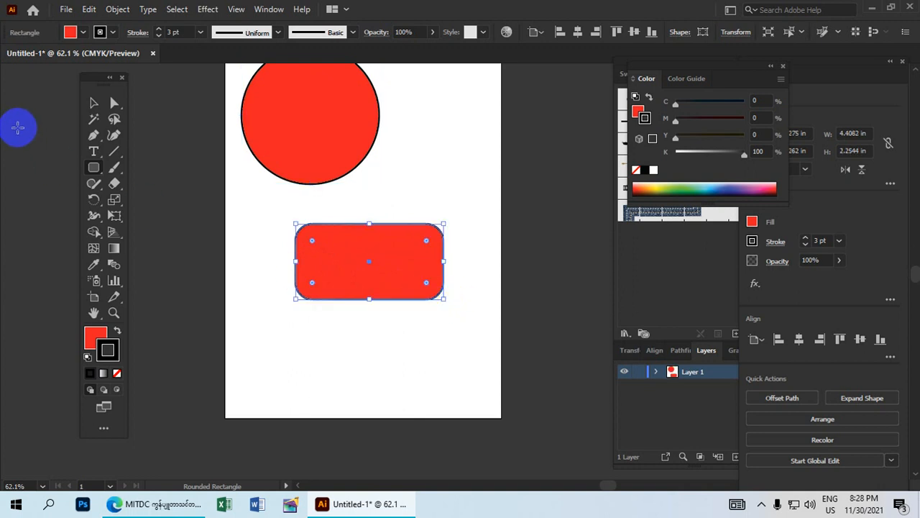
pyautogui.click(94, 105)
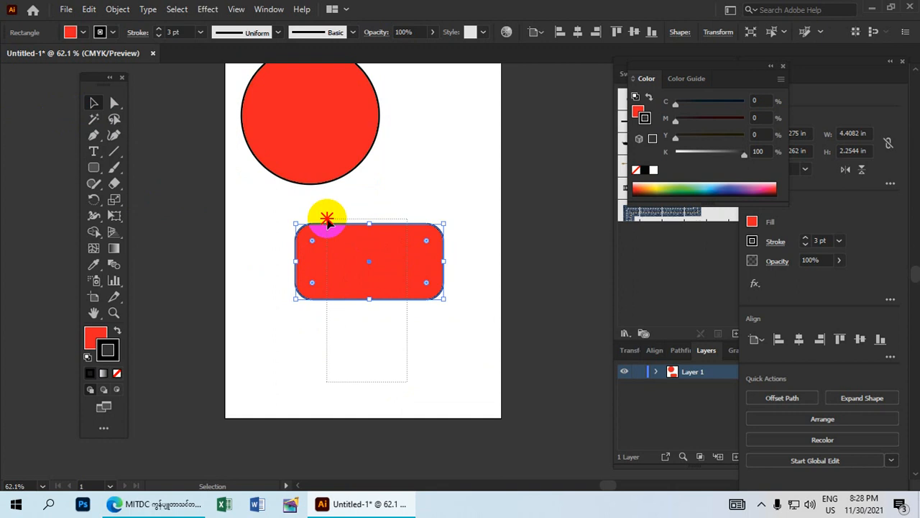
pyautogui.click(71, 33)
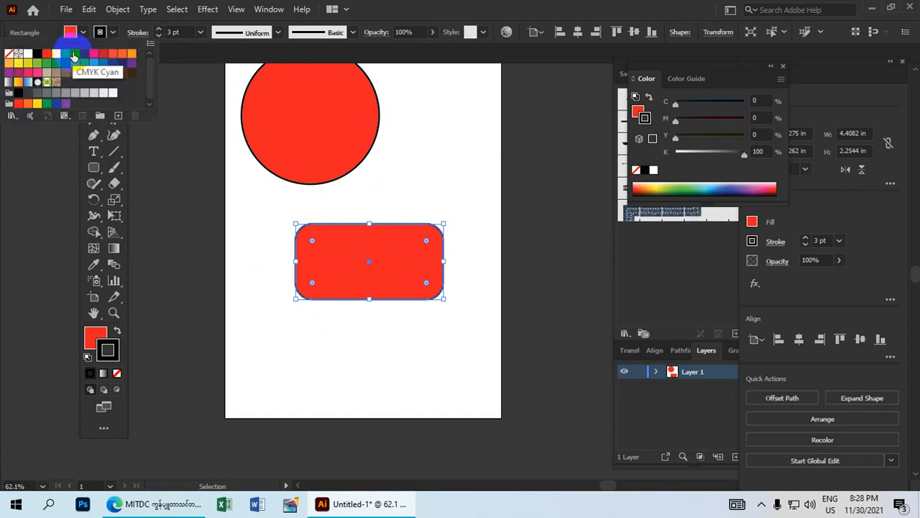
pyautogui.click(75, 54)
pyautogui.click(318, 327)
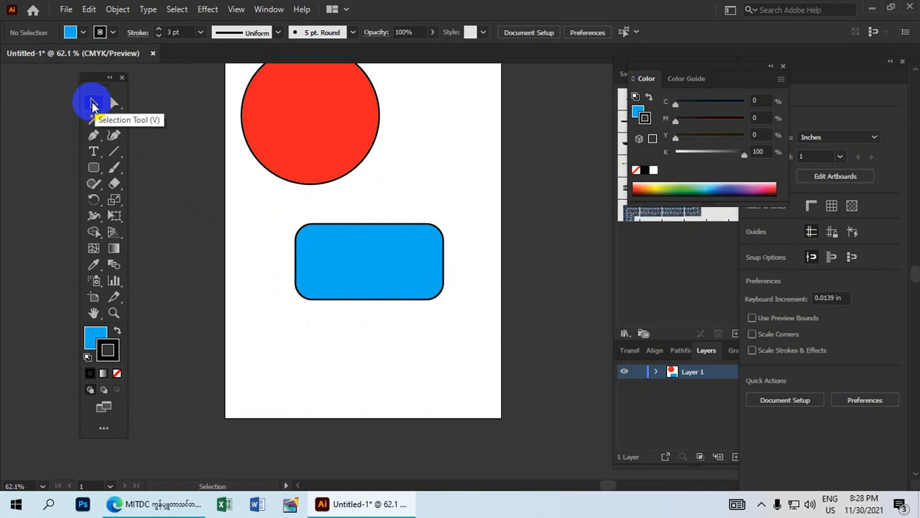
# Move the blue rounded rectangle up and shrink it to 2.6764 × 1.3688 in.
pyautogui.click(362, 268)
pyautogui.moveTo(384, 265); pyautogui.dragTo(452, 169)
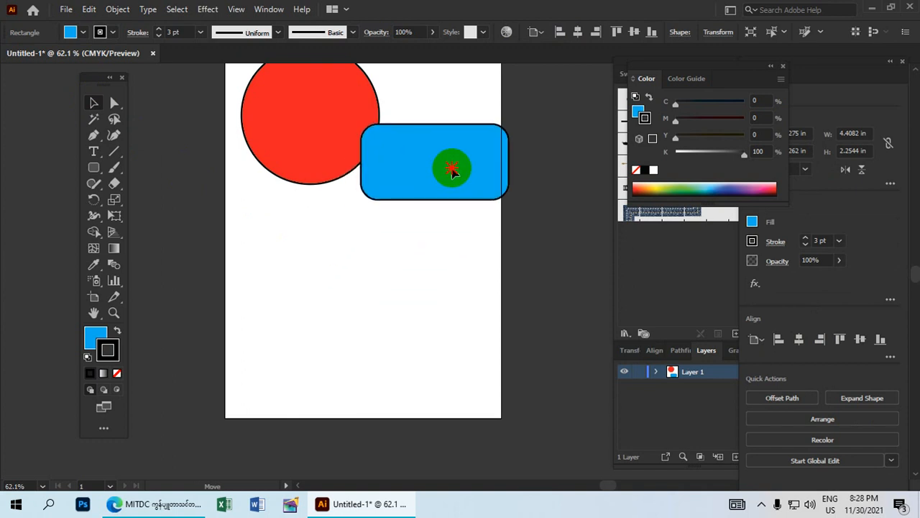
pyautogui.doubleClick(452, 170)
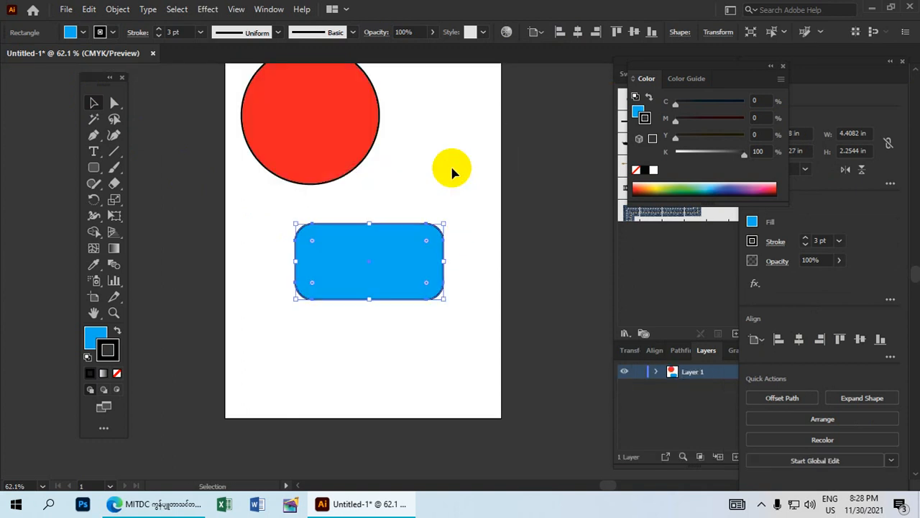
pyautogui.moveTo(417, 267); pyautogui.dragTo(455, 202)
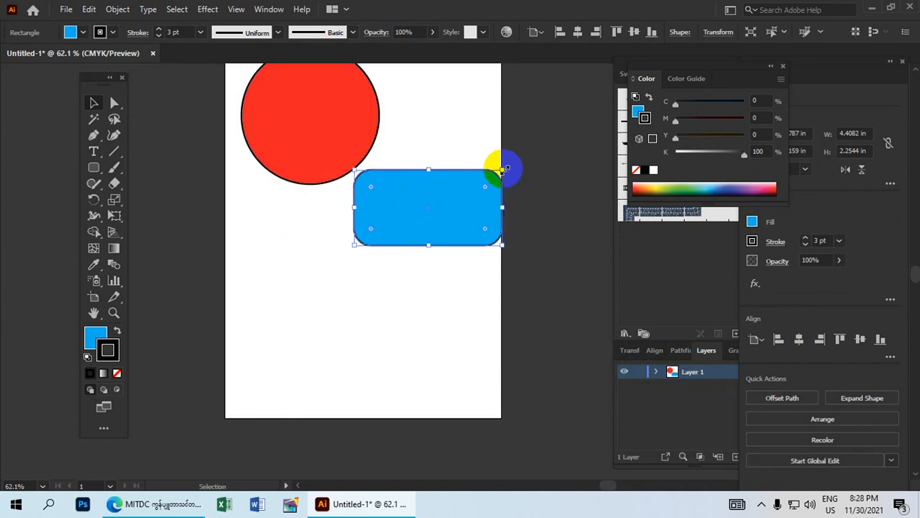
pyautogui.moveTo(502, 168); pyautogui.dragTo(438, 186)
# Shrink the red circle to about 3 in wide and place the blue rectangle beside it.
pyautogui.click(283, 139)
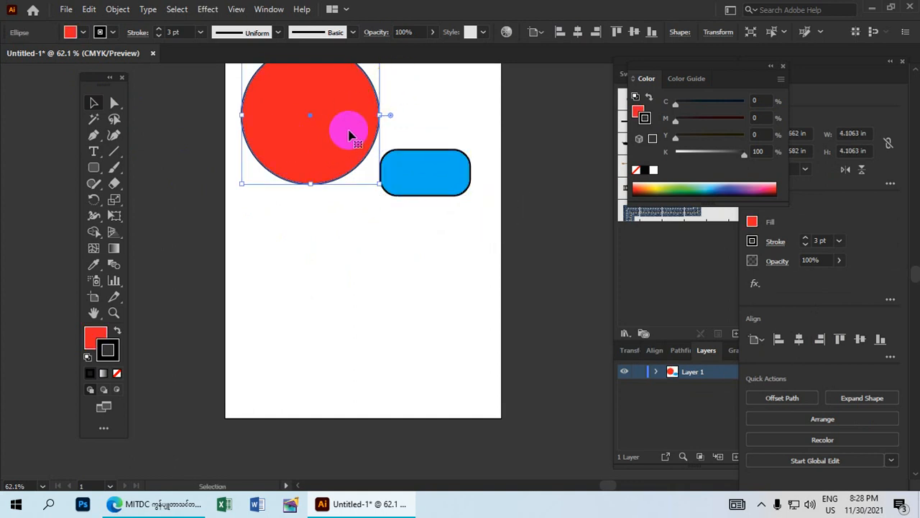
pyautogui.moveTo(349, 134); pyautogui.dragTo(328, 205)
pyautogui.moveTo(358, 123); pyautogui.dragTo(329, 161)
pyautogui.moveTo(290, 214); pyautogui.dragTo(308, 192)
pyautogui.click(403, 254)
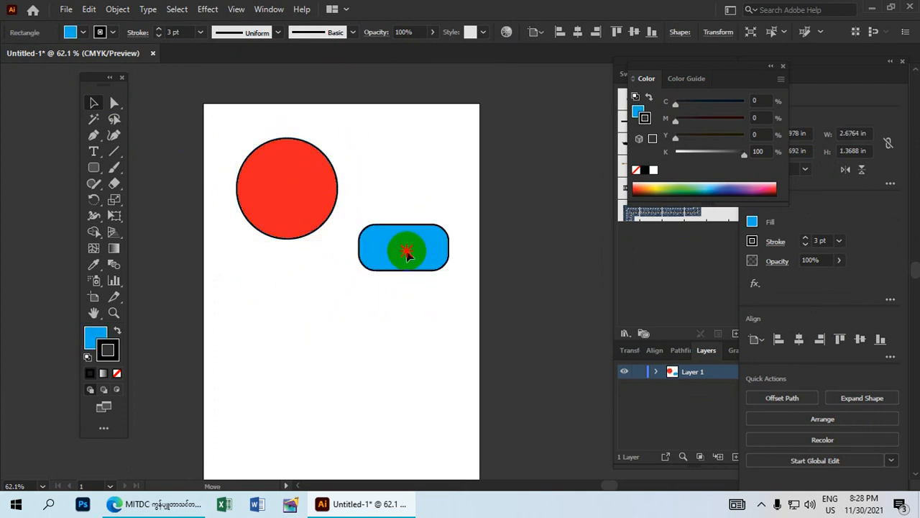
pyautogui.moveTo(408, 253); pyautogui.dragTo(412, 195)
pyautogui.click(115, 168)
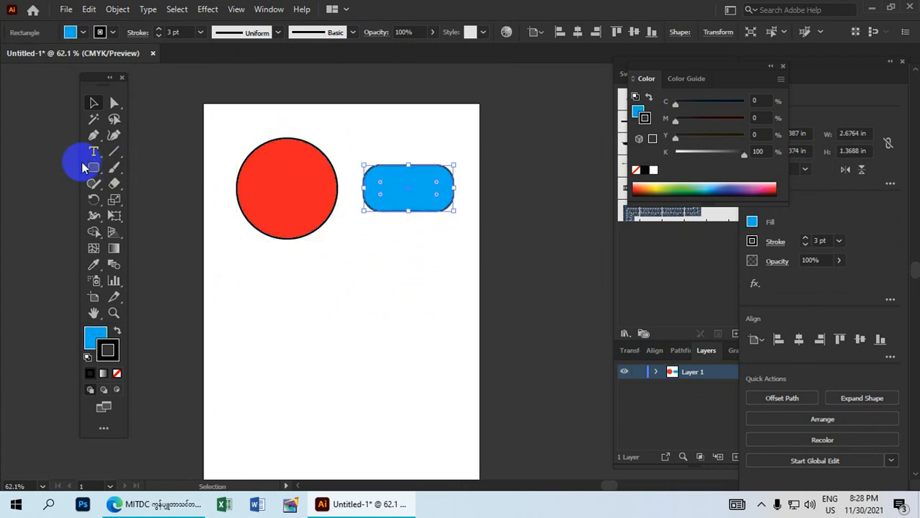
pyautogui.click(96, 170)
# Draw a 2.6167 × 2.0733 in rectangle below the shapes, fill it CMYK Yellow, and nudge it into place.
pyautogui.moveTo(100, 176); pyautogui.dragTo(165, 168)
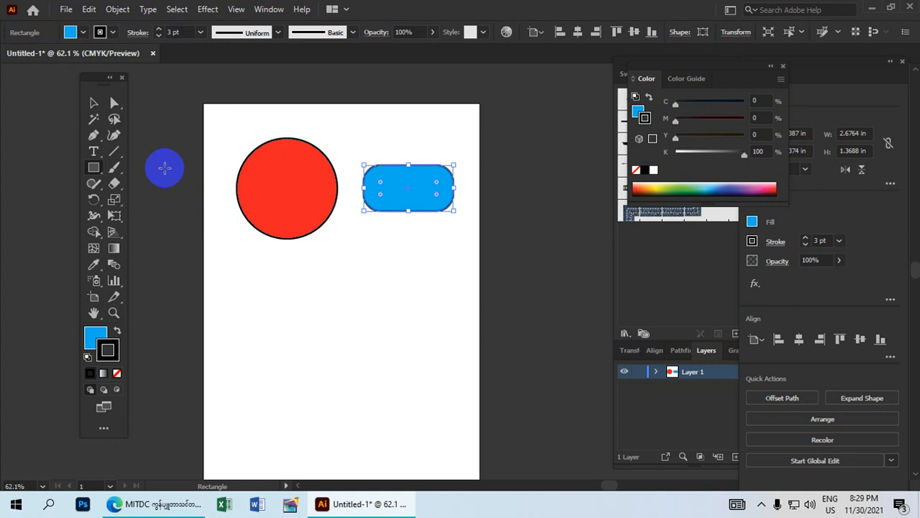
pyautogui.moveTo(285, 291)
pyautogui.mouseDown()
pyautogui.moveTo(312, 341)
pyautogui.moveTo(396, 361)
pyautogui.moveTo(372, 359)
pyautogui.mouseUp()
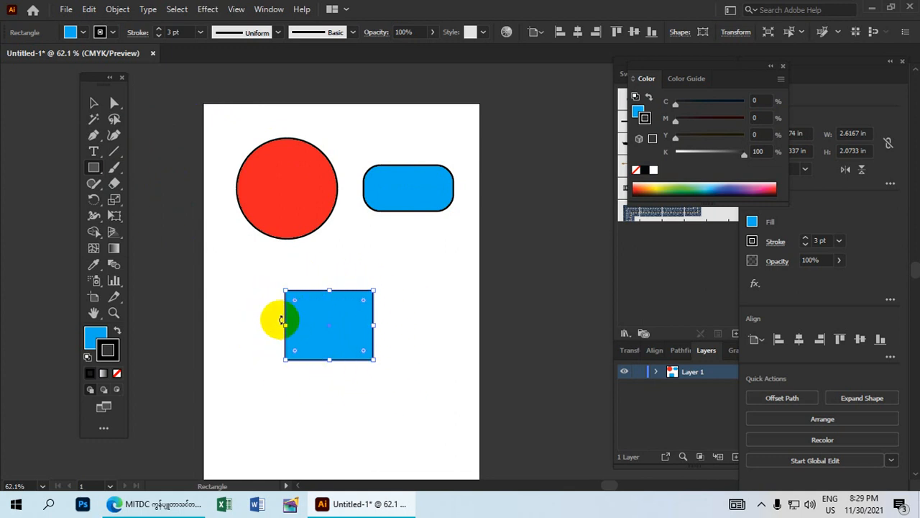
pyautogui.click(94, 103)
pyautogui.moveTo(352, 400); pyautogui.dragTo(285, 281)
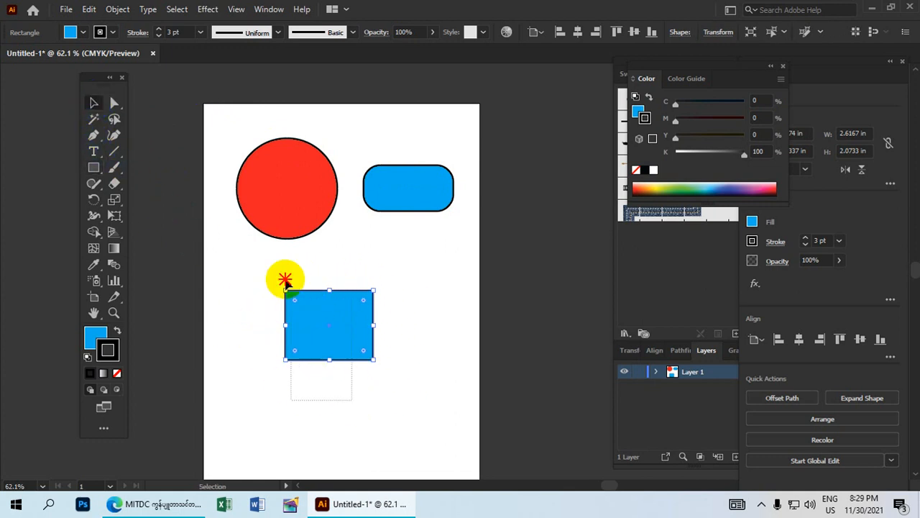
pyautogui.click(72, 31)
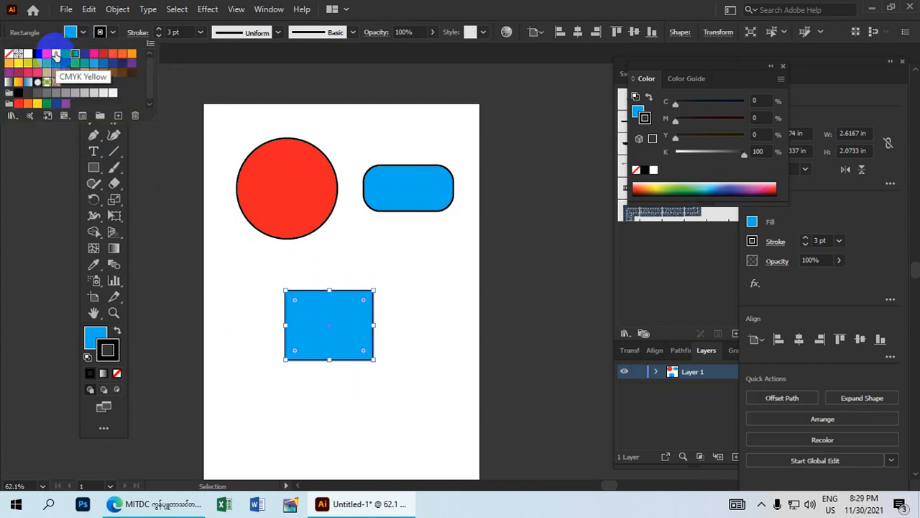
pyautogui.click(55, 55)
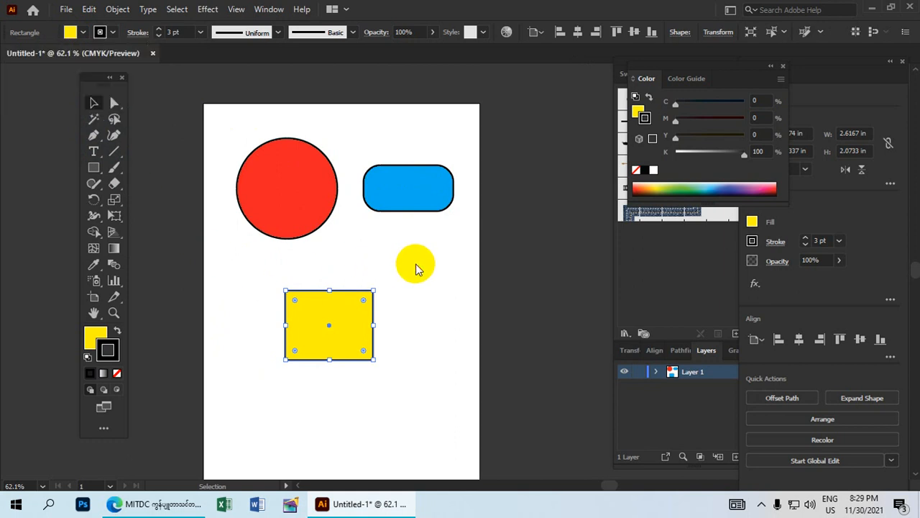
pyautogui.click(242, 309)
pyautogui.moveTo(321, 325); pyautogui.dragTo(313, 299)
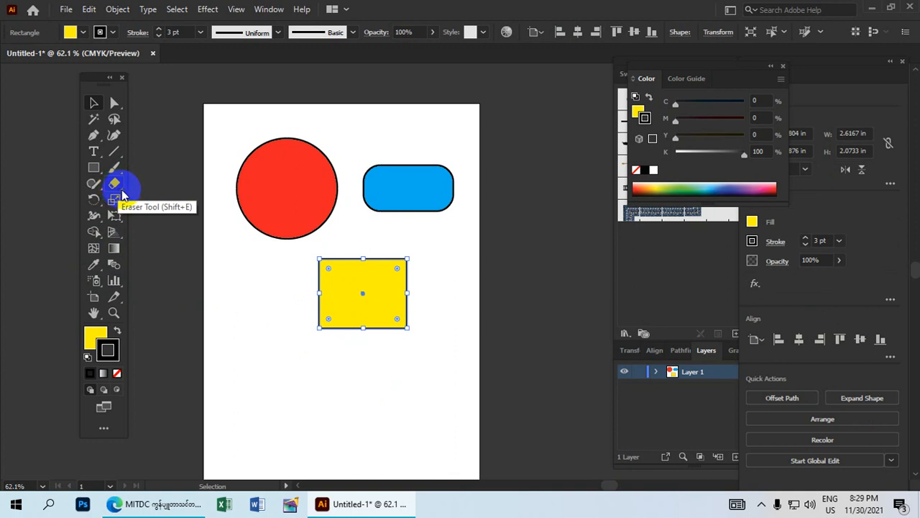
# Float the Eraser, Scissors and Knife tools in their own panel and test erasing across the red circle.
pyautogui.click(120, 191)
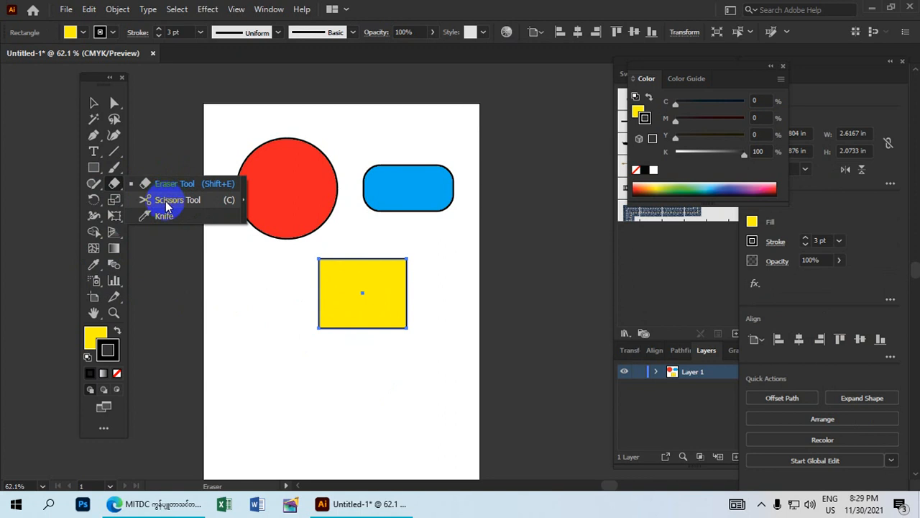
pyautogui.click(243, 203)
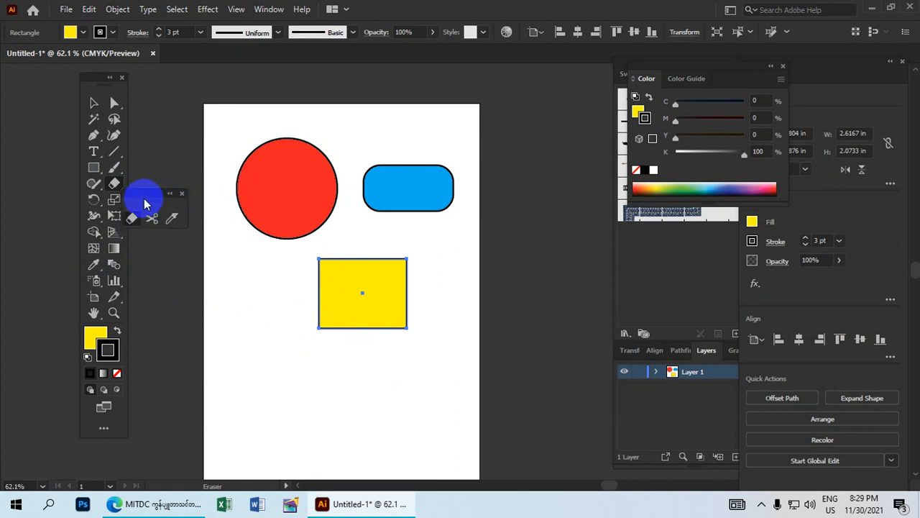
pyautogui.moveTo(150, 195)
pyautogui.mouseDown()
pyautogui.moveTo(184, 132)
pyautogui.moveTo(166, 147)
pyautogui.moveTo(164, 138)
pyautogui.mouseUp()
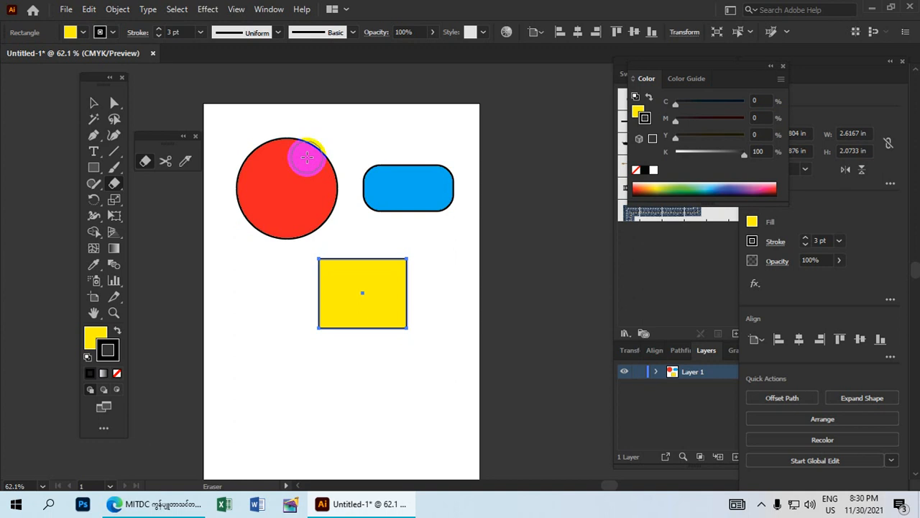
pyautogui.moveTo(293, 151)
pyautogui.mouseDown()
pyautogui.moveTo(309, 139)
pyautogui.moveTo(266, 143)
pyautogui.moveTo(323, 138)
pyautogui.moveTo(267, 174)
pyautogui.moveTo(322, 153)
pyautogui.moveTo(305, 174)
pyautogui.moveTo(273, 171)
pyautogui.moveTo(283, 135)
pyautogui.mouseUp()
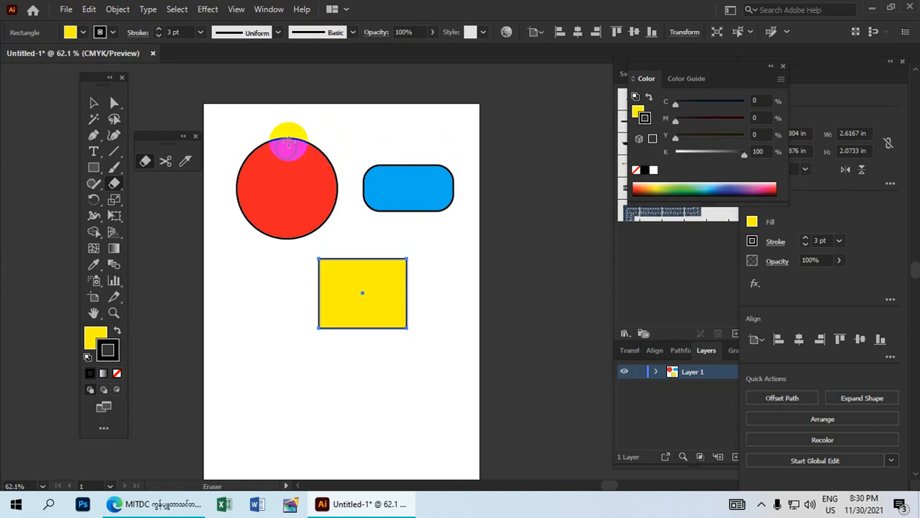
pyautogui.moveTo(248, 238)
pyautogui.mouseDown()
pyautogui.moveTo(301, 232)
pyautogui.moveTo(319, 180)
pyautogui.moveTo(279, 157)
pyautogui.moveTo(222, 200)
pyautogui.moveTo(249, 227)
pyautogui.moveTo(294, 185)
pyautogui.mouseUp()
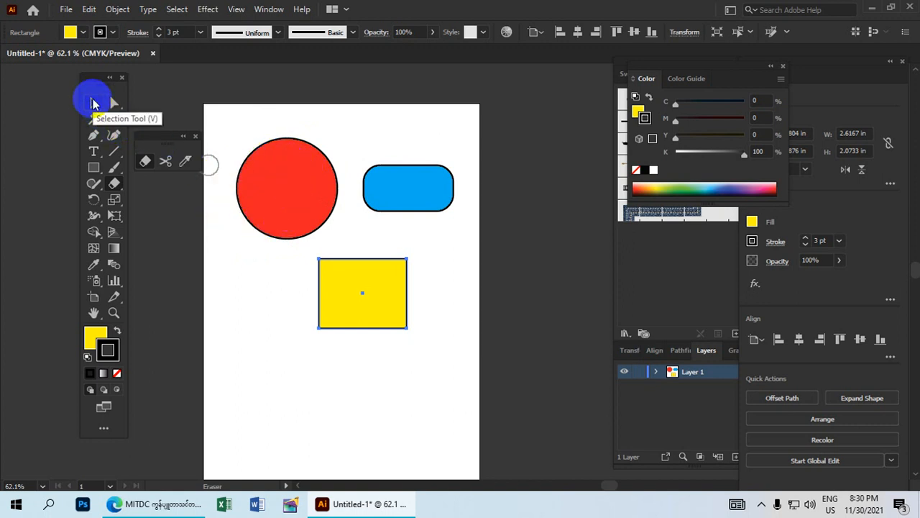
# After undoing trial cuts, erase vertical and horizontal channels through the red circle.
pyautogui.click(92, 100)
pyautogui.click(284, 180)
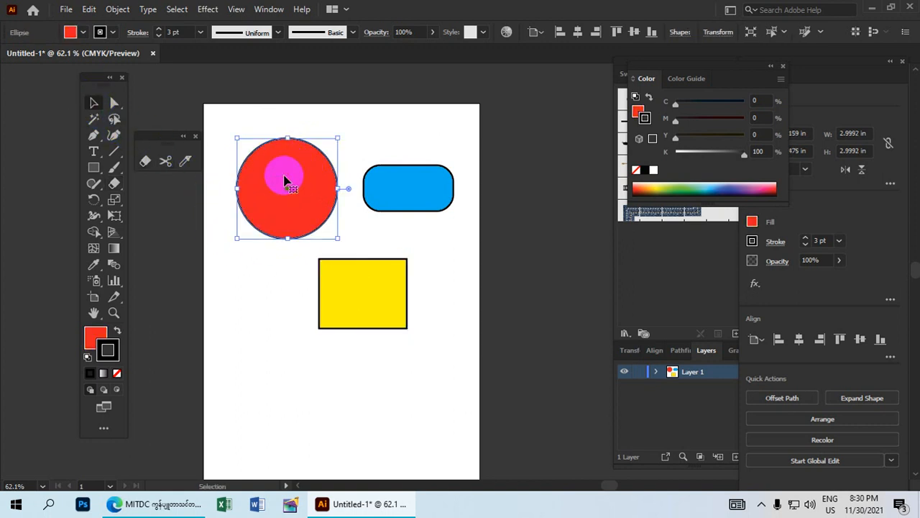
pyautogui.click(146, 163)
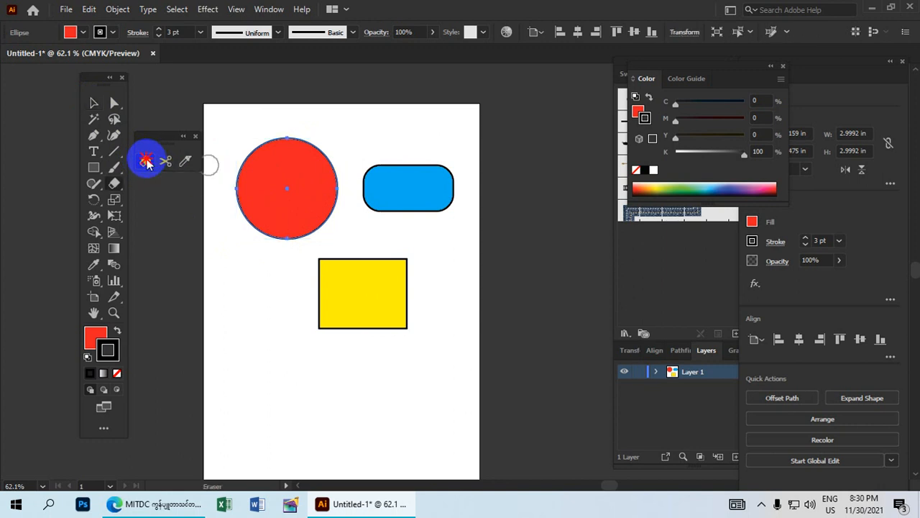
pyautogui.moveTo(304, 137)
pyautogui.mouseDown()
pyautogui.moveTo(324, 134)
pyautogui.moveTo(309, 161)
pyautogui.mouseUp()
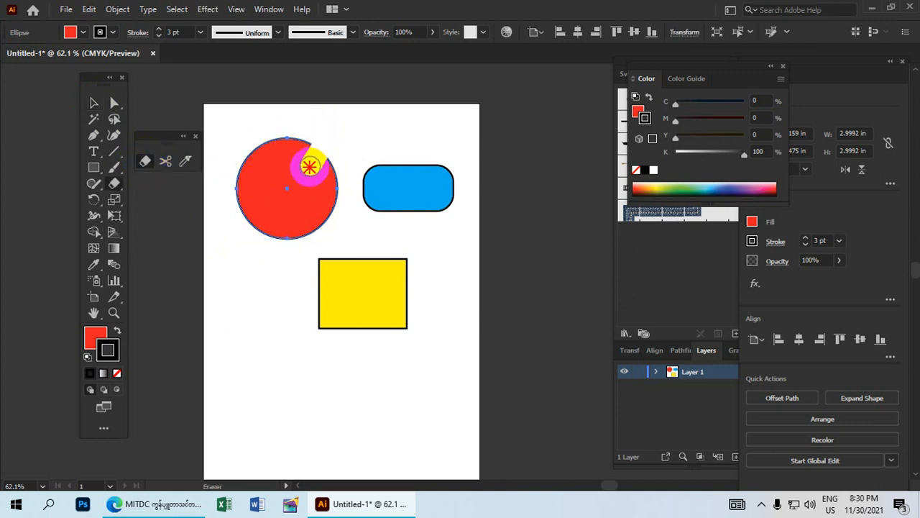
pyautogui.moveTo(222, 191)
pyautogui.mouseDown()
pyautogui.moveTo(236, 192)
pyautogui.moveTo(259, 151)
pyautogui.mouseUp()
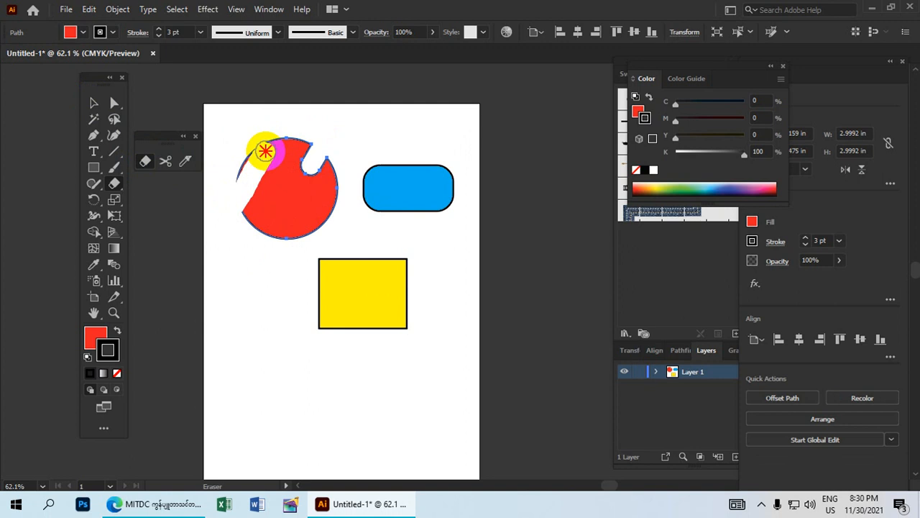
pyautogui.moveTo(243, 200); pyautogui.dragTo(242, 226)
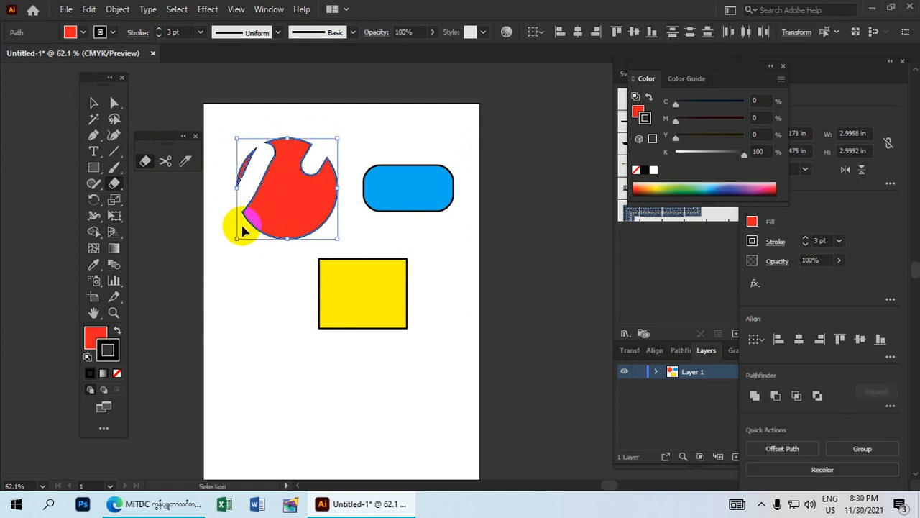
pyautogui.hotkey('ctrl', 'z')
pyautogui.hotkey('ctrl', 'z')
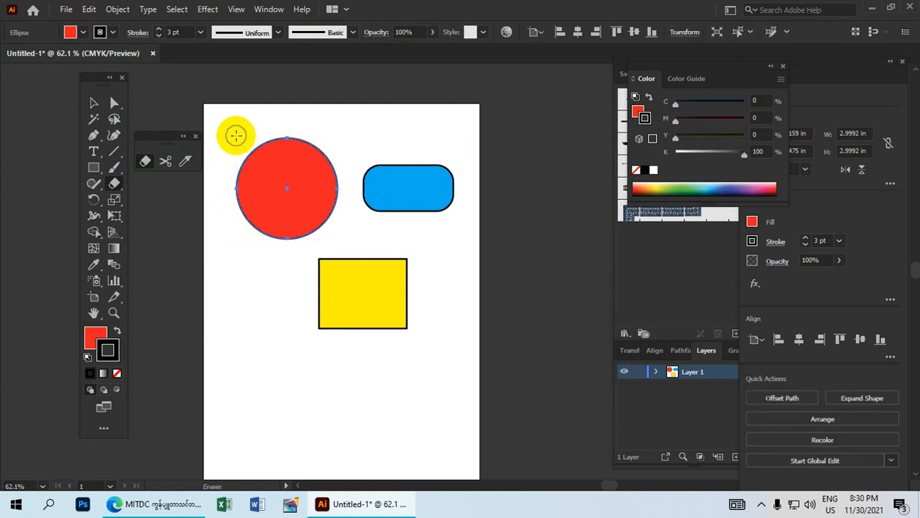
pyautogui.moveTo(237, 137); pyautogui.dragTo(302, 203)
pyautogui.moveTo(323, 148); pyautogui.dragTo(217, 228)
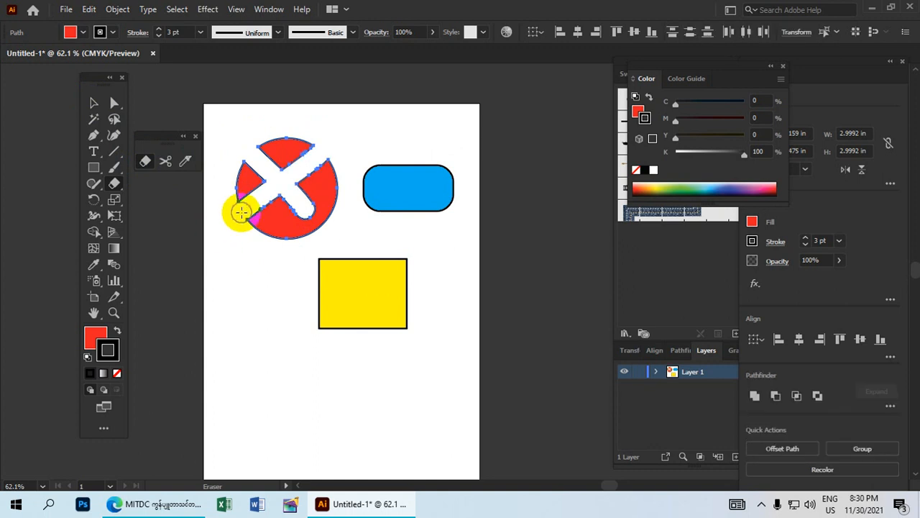
pyautogui.hotkey('ctrl', 'z')
pyautogui.hotkey('ctrl', 'z')
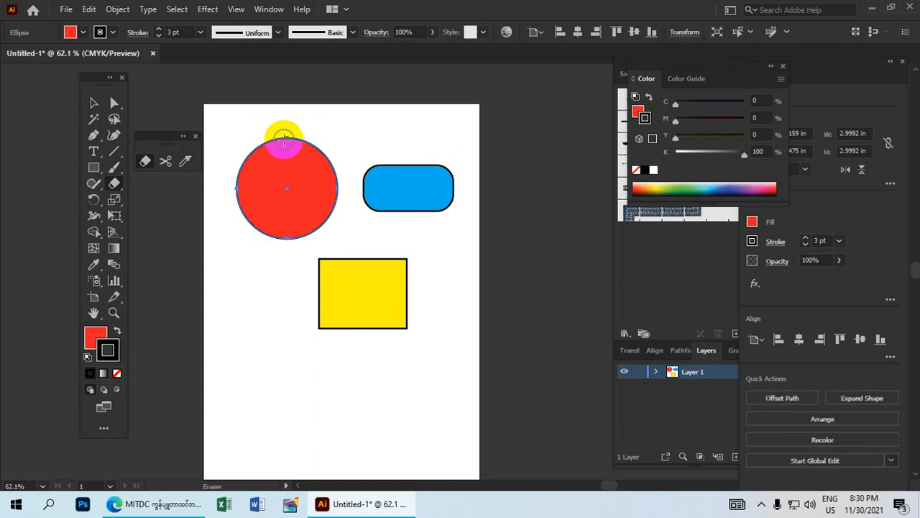
pyautogui.moveTo(285, 135); pyautogui.dragTo(283, 263)
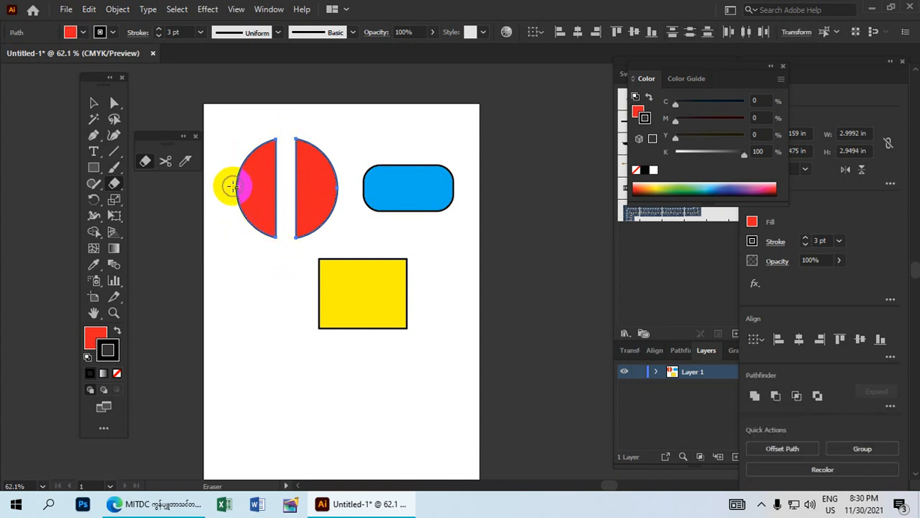
pyautogui.moveTo(234, 188)
pyautogui.mouseDown()
pyautogui.moveTo(333, 189)
pyautogui.moveTo(275, 147)
pyautogui.moveTo(241, 163)
pyautogui.moveTo(238, 209)
pyautogui.moveTo(258, 232)
pyautogui.mouseUp()
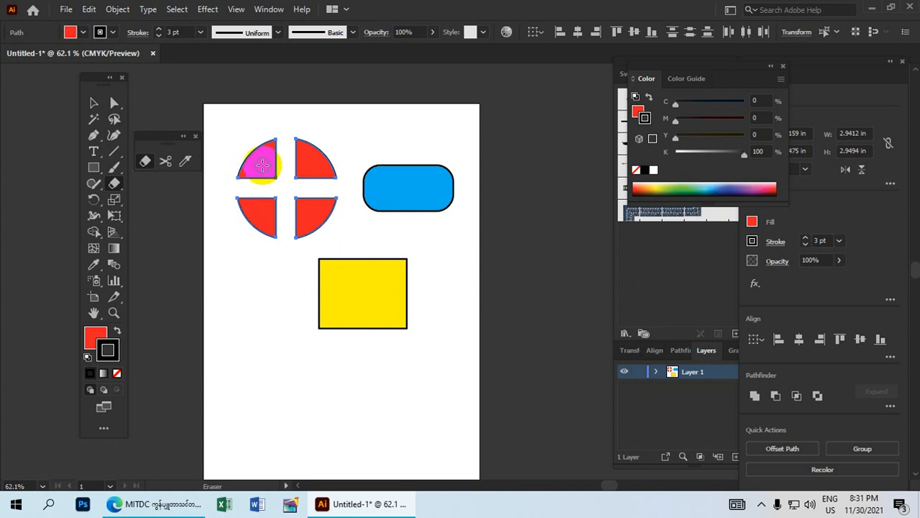
# Punch a small round hole in each of the four circle quarters.
pyautogui.click(262, 165)
pyautogui.moveTo(307, 167); pyautogui.dragTo(319, 164)
pyautogui.moveTo(264, 208); pyautogui.dragTo(257, 214)
pyautogui.moveTo(300, 202); pyautogui.dragTo(312, 216)
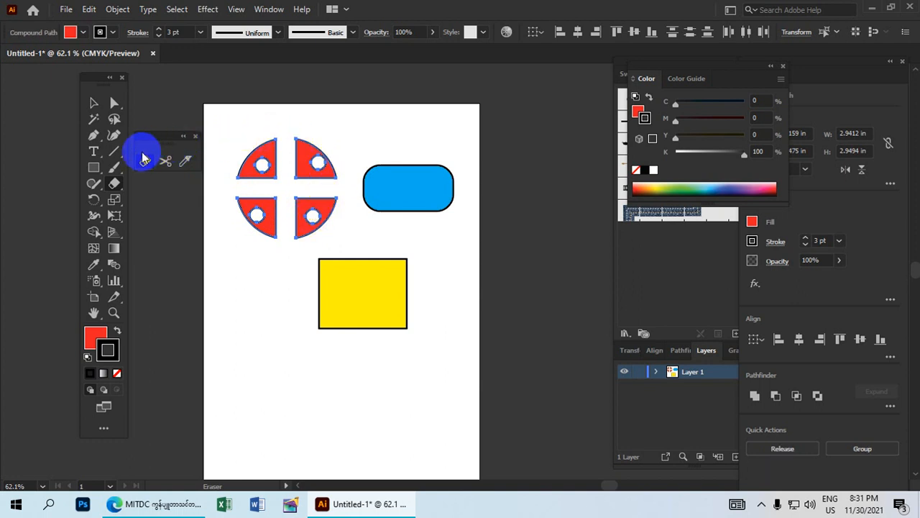
pyautogui.moveTo(310, 159); pyautogui.dragTo(316, 162)
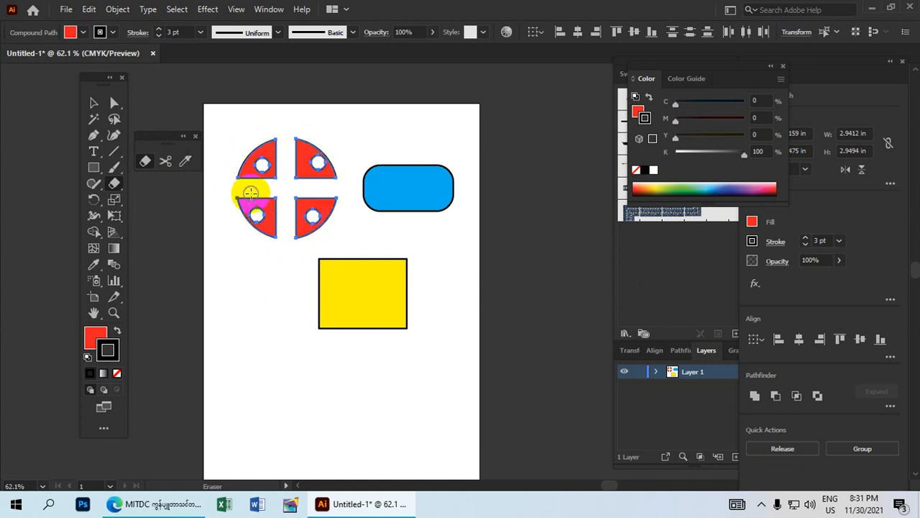
# Fill the upper-left quarter green and the lower-left quarter magenta.
pyautogui.click(96, 110)
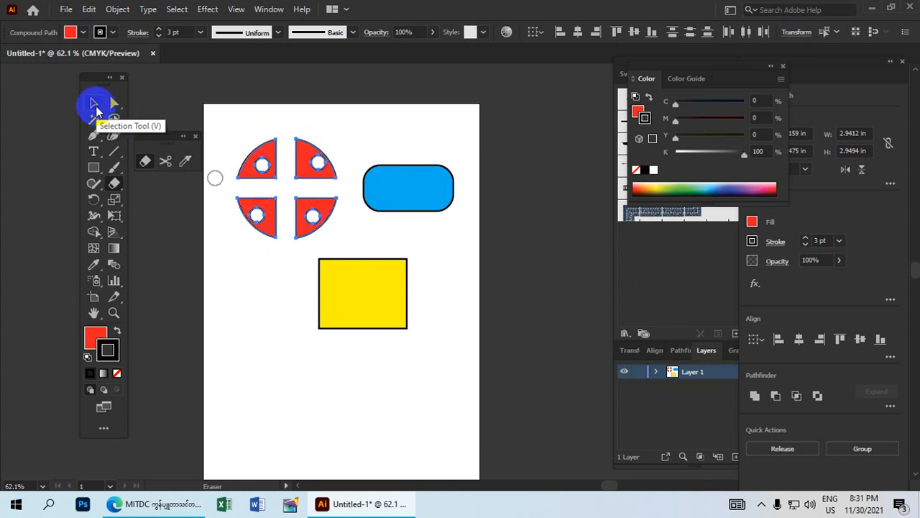
pyautogui.click(246, 180)
pyautogui.click(246, 180)
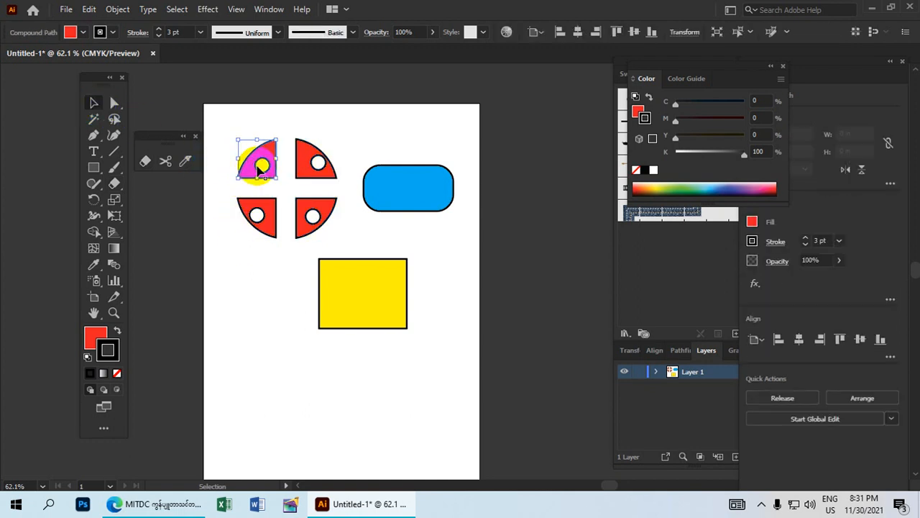
pyautogui.click(84, 33)
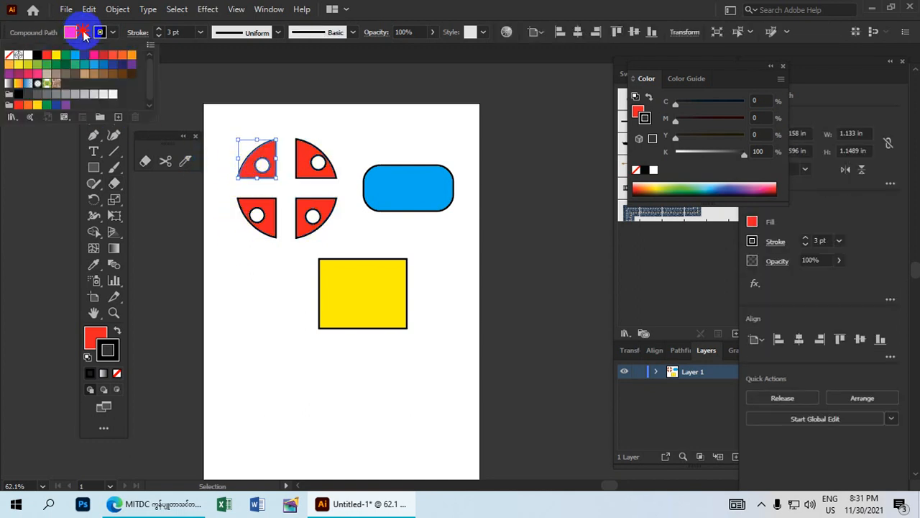
pyautogui.click(66, 57)
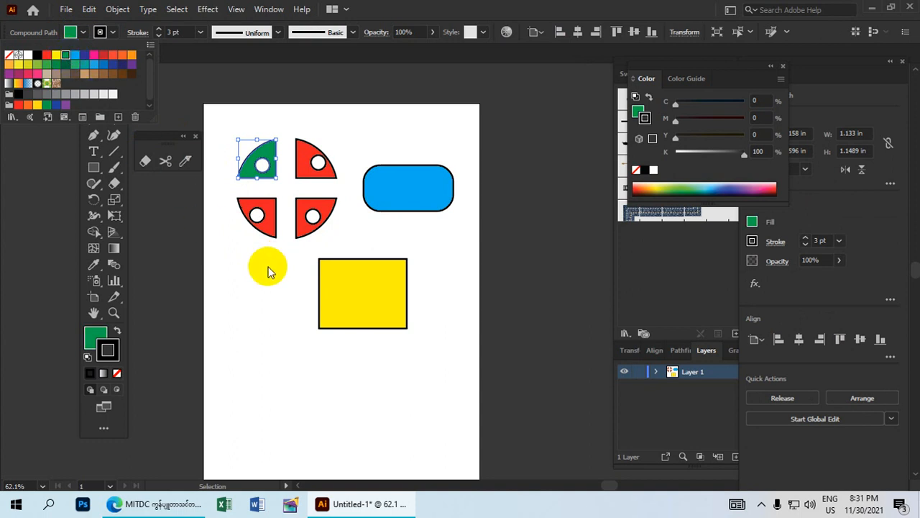
pyautogui.click(252, 210)
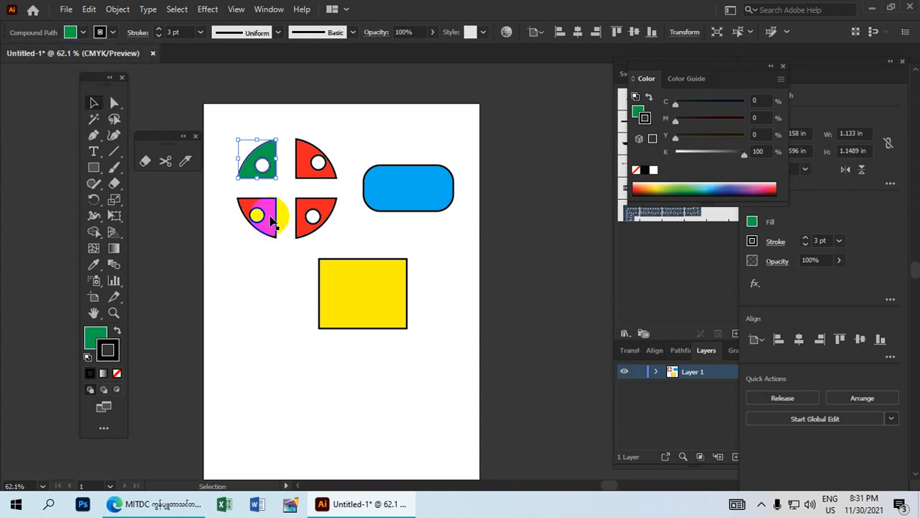
pyautogui.click(71, 36)
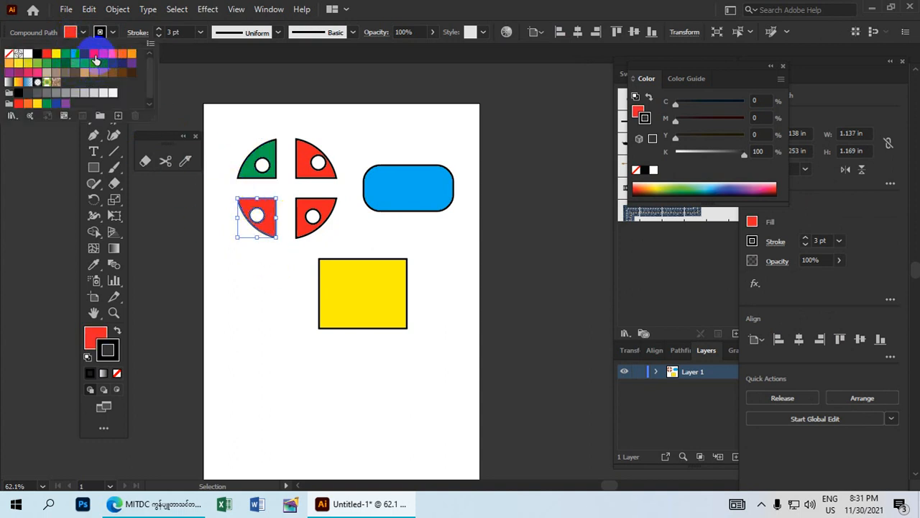
pyautogui.click(96, 60)
# Fill the lower-right quarter yellow, then select all four quarters.
pyautogui.click(308, 206)
pyautogui.click(308, 207)
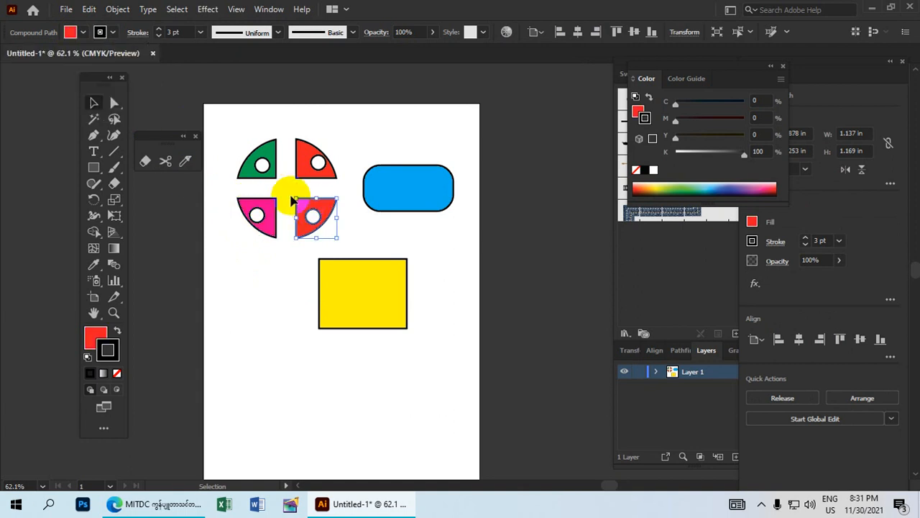
pyautogui.click(79, 34)
pyautogui.click(57, 60)
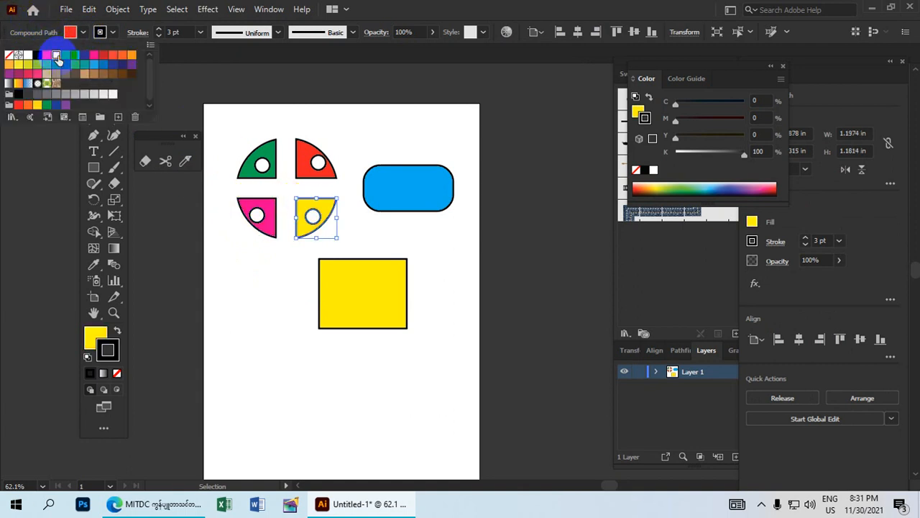
pyautogui.click(240, 274)
pyautogui.click(238, 265)
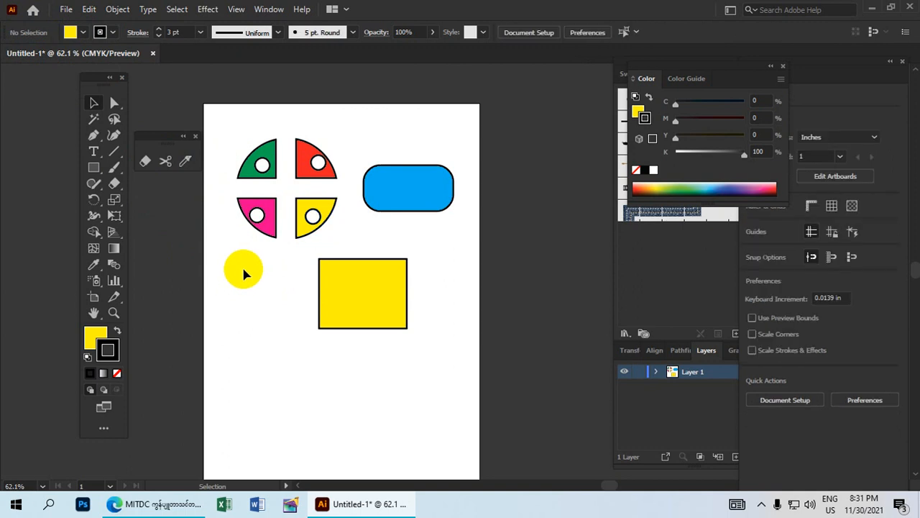
pyautogui.moveTo(289, 253); pyautogui.dragTo(238, 129)
pyautogui.click(252, 263)
pyautogui.click(288, 261)
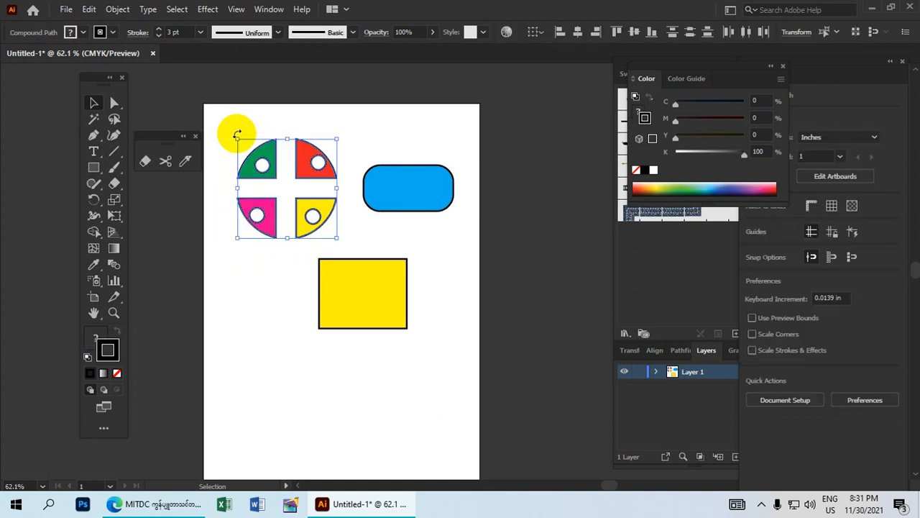
# Group the four coloured quarters via Object > Group and drag the group to the page's top-left.
pyautogui.click(118, 10)
pyautogui.click(117, 9)
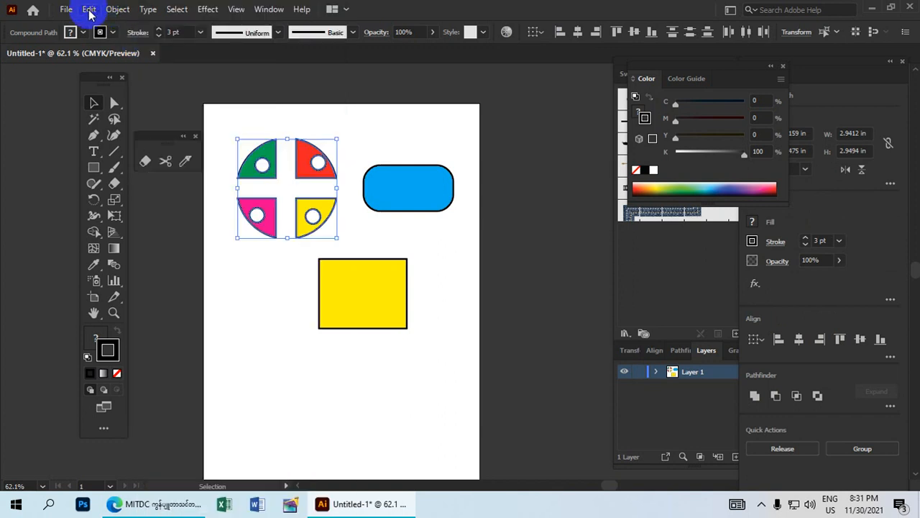
pyautogui.click(89, 11)
pyautogui.click(117, 9)
pyautogui.click(117, 10)
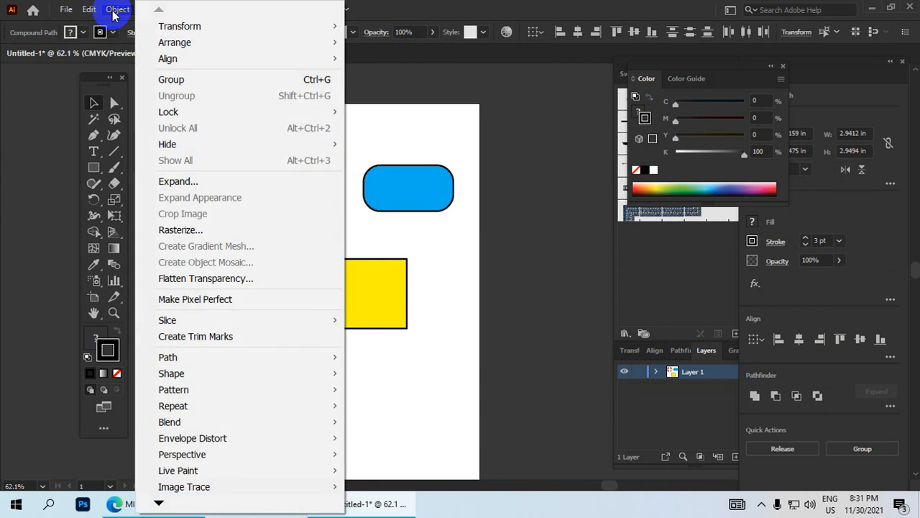
pyautogui.click(175, 82)
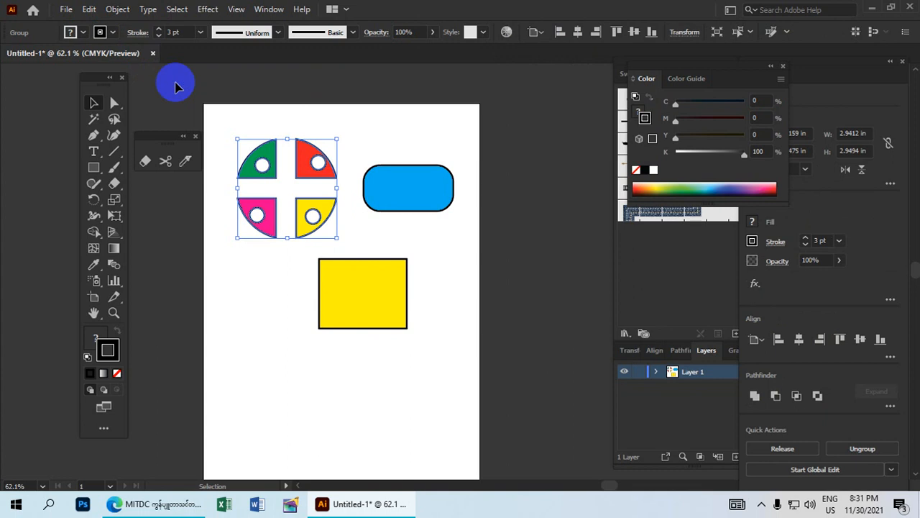
pyautogui.moveTo(248, 162)
pyautogui.mouseDown()
pyautogui.moveTo(216, 216)
pyautogui.moveTo(252, 179)
pyautogui.mouseUp()
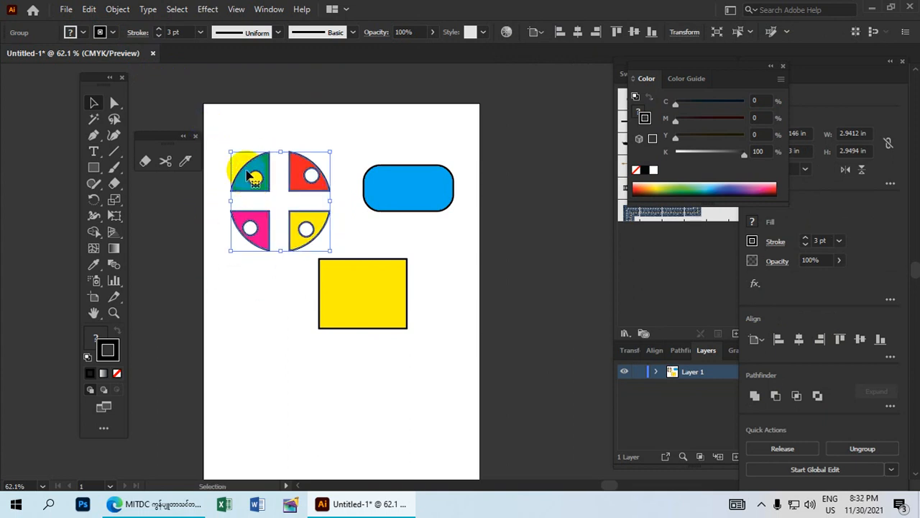
pyautogui.moveTo(244, 185); pyautogui.dragTo(250, 158)
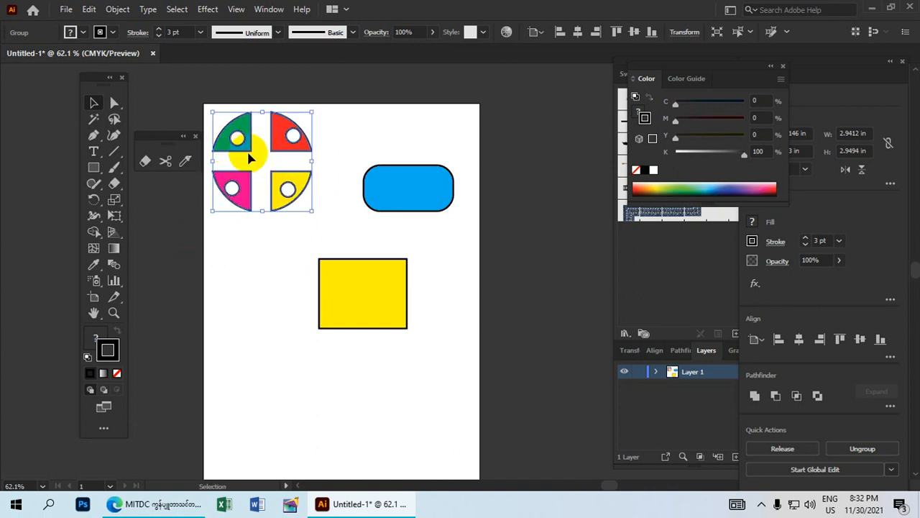
pyautogui.moveTo(320, 172); pyautogui.dragTo(250, 242)
pyautogui.moveTo(207, 271); pyautogui.dragTo(270, 218)
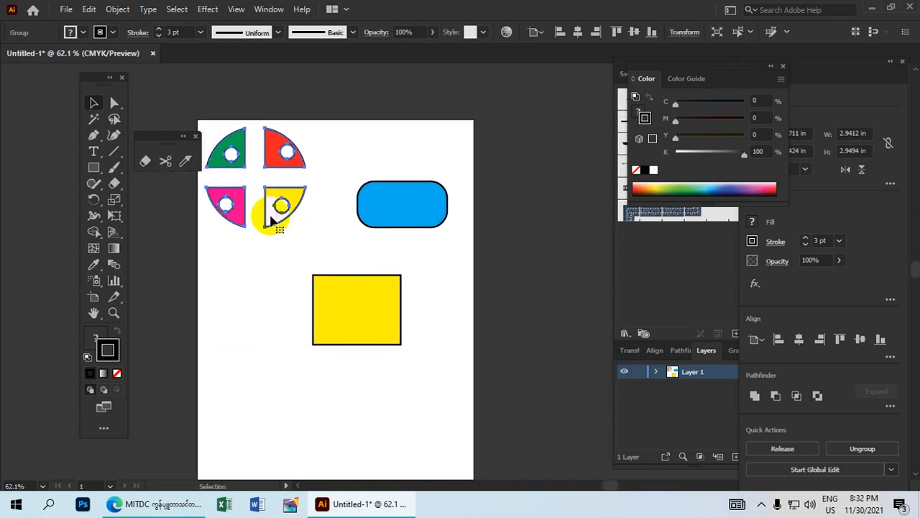
pyautogui.click(168, 162)
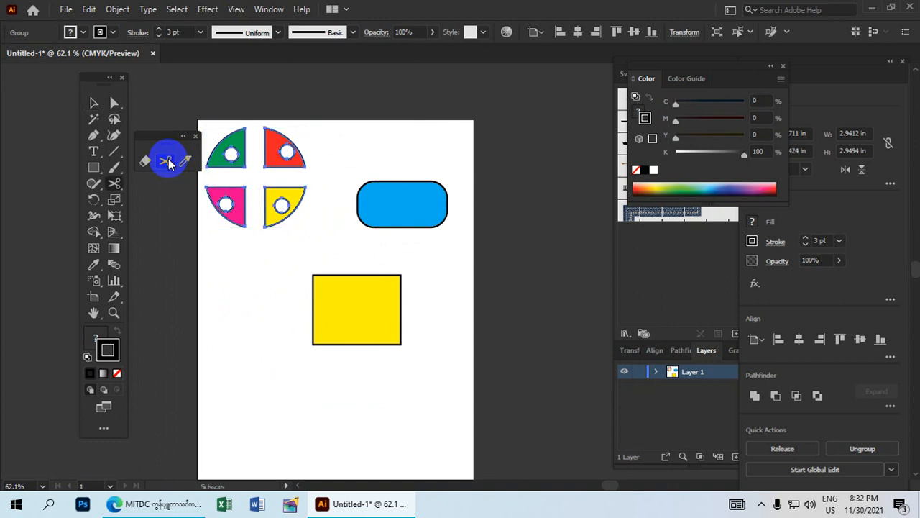
pyautogui.click(297, 208)
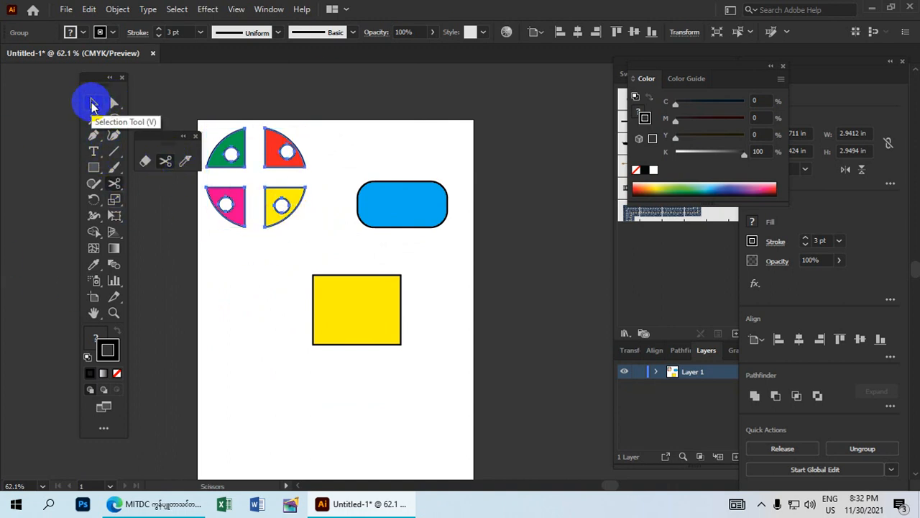
# Select the yellow rectangle and snip its outline with Scissors at the top edge's middle.
pyautogui.click(92, 105)
pyautogui.moveTo(401, 377); pyautogui.dragTo(286, 272)
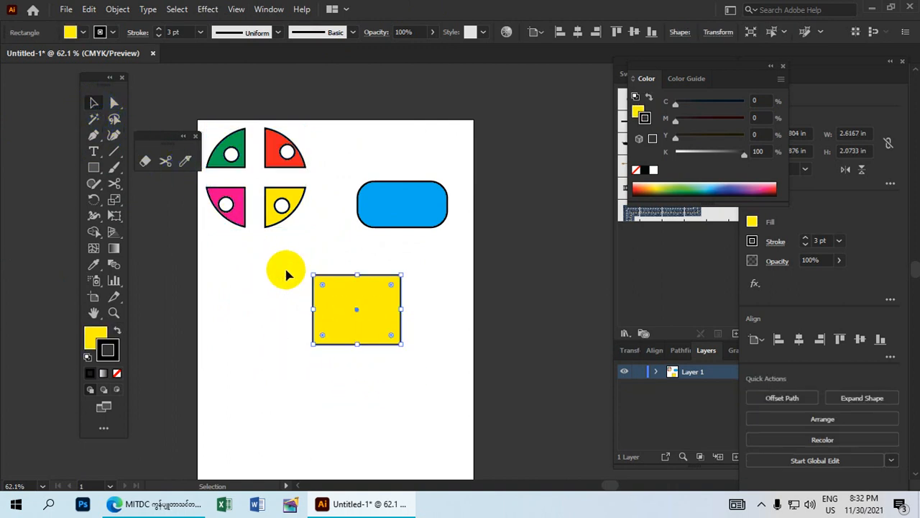
pyautogui.click(166, 162)
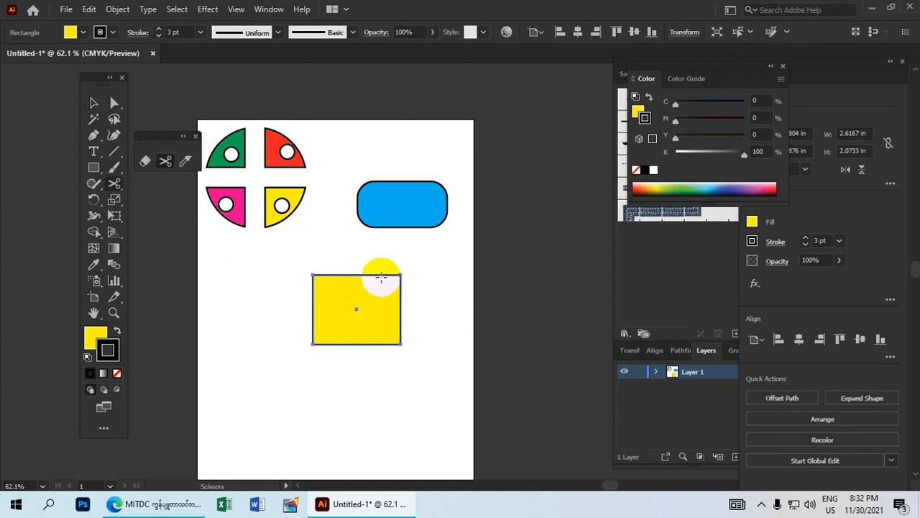
pyautogui.click(358, 275)
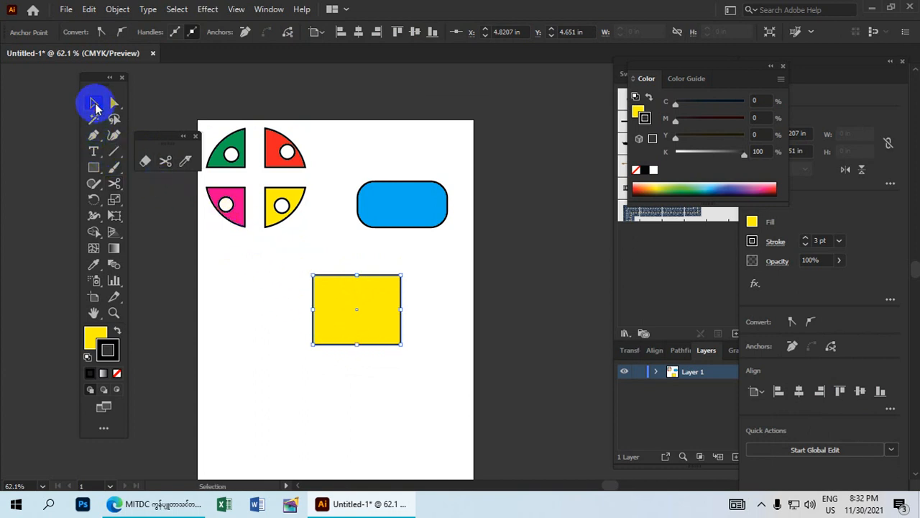
pyautogui.click(95, 105)
pyautogui.click(441, 309)
pyautogui.click(392, 314)
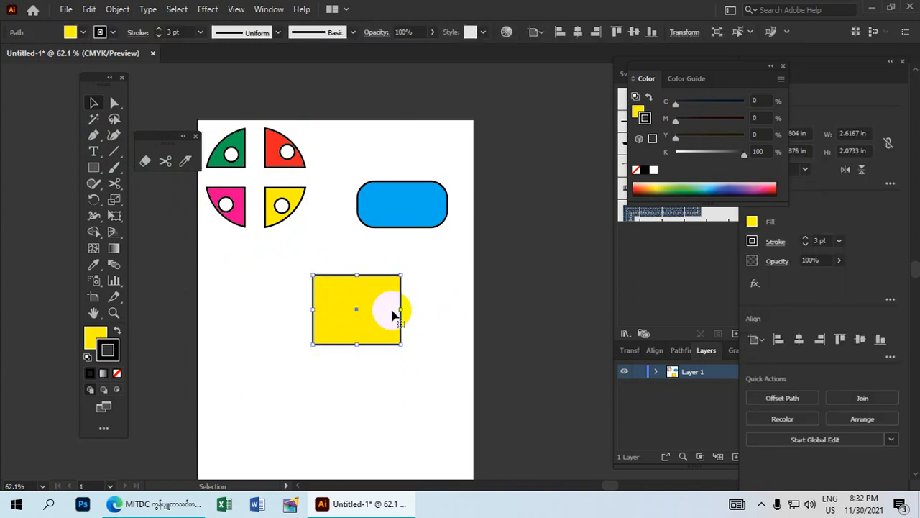
pyautogui.click(166, 161)
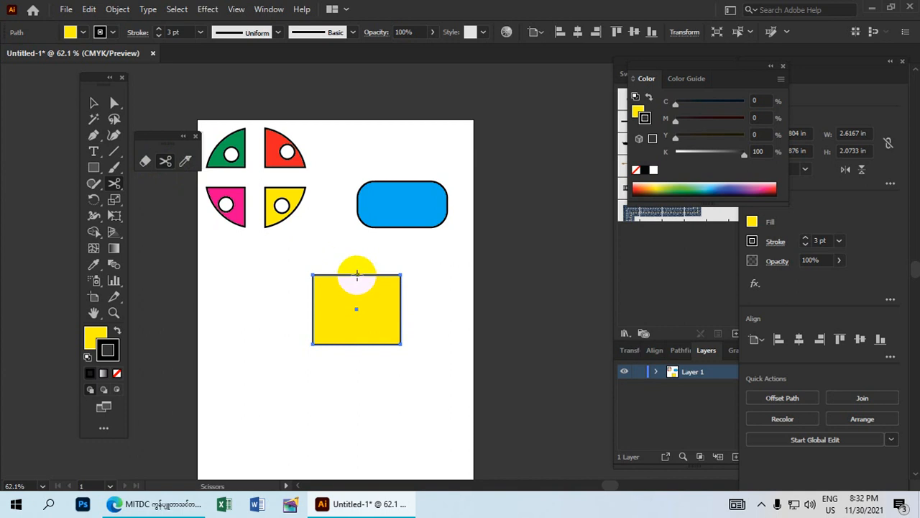
pyautogui.click(356, 274)
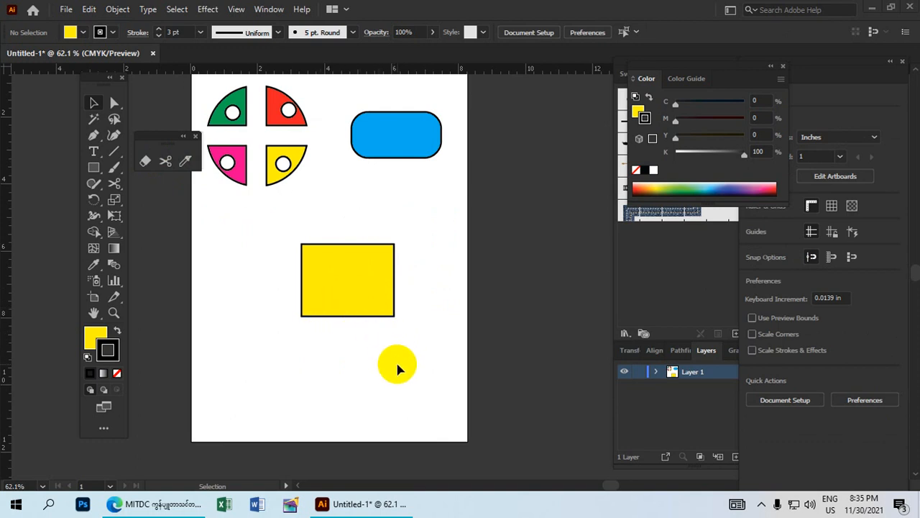
# Cut the yellow rectangle with Scissors at the midpoints of its top and bottom edges.
pyautogui.click(93, 104)
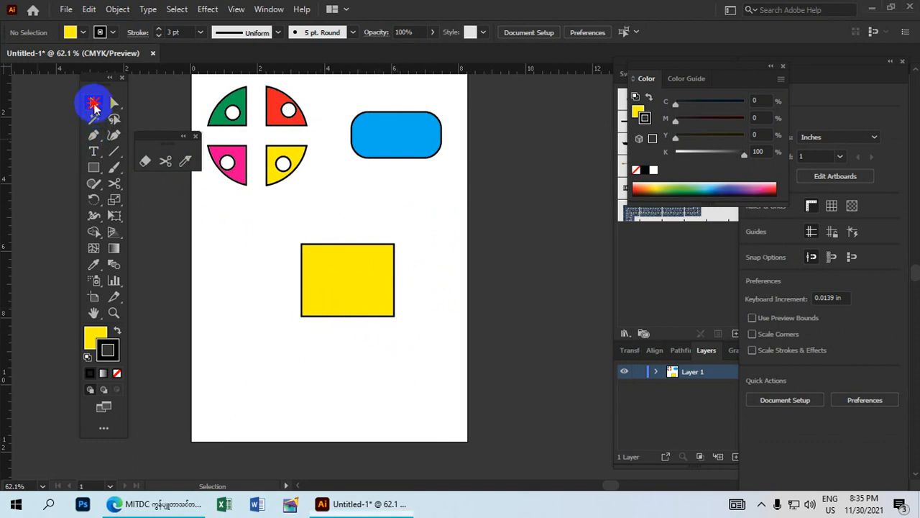
pyautogui.moveTo(392, 363); pyautogui.dragTo(319, 241)
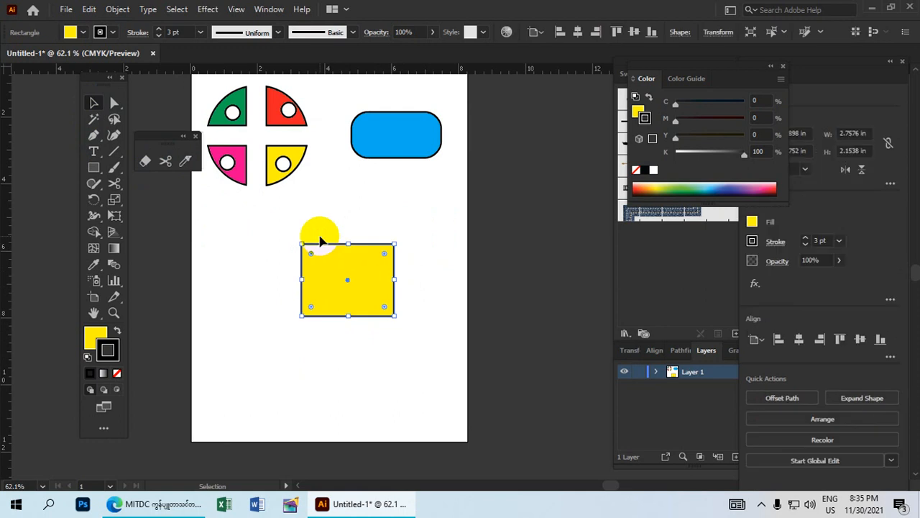
pyautogui.click(157, 171)
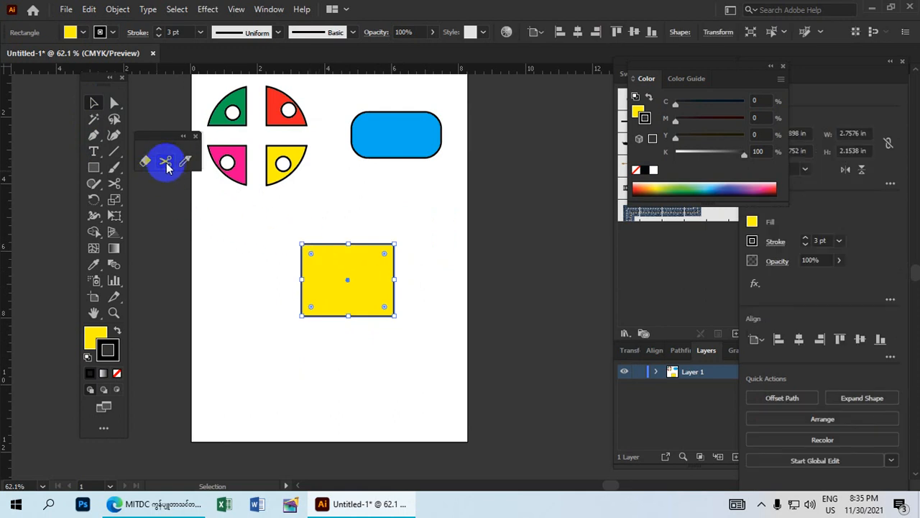
pyautogui.click(166, 167)
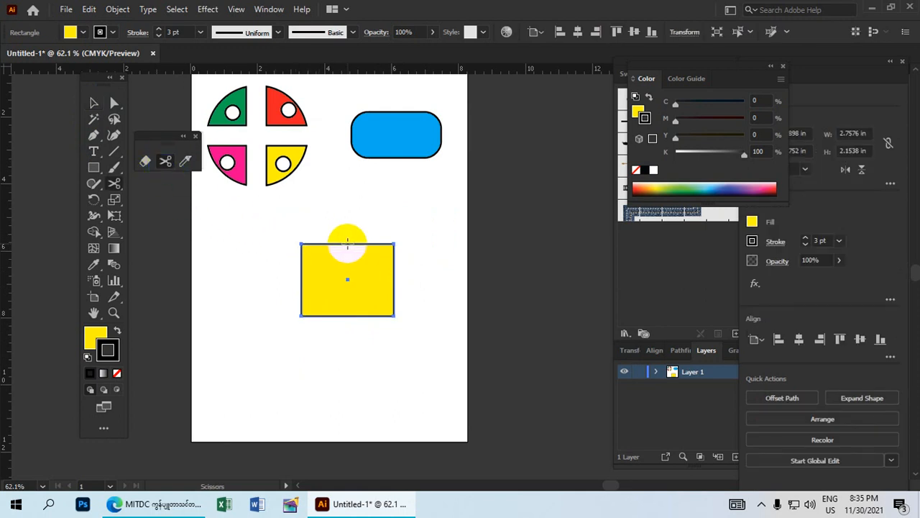
pyautogui.click(347, 244)
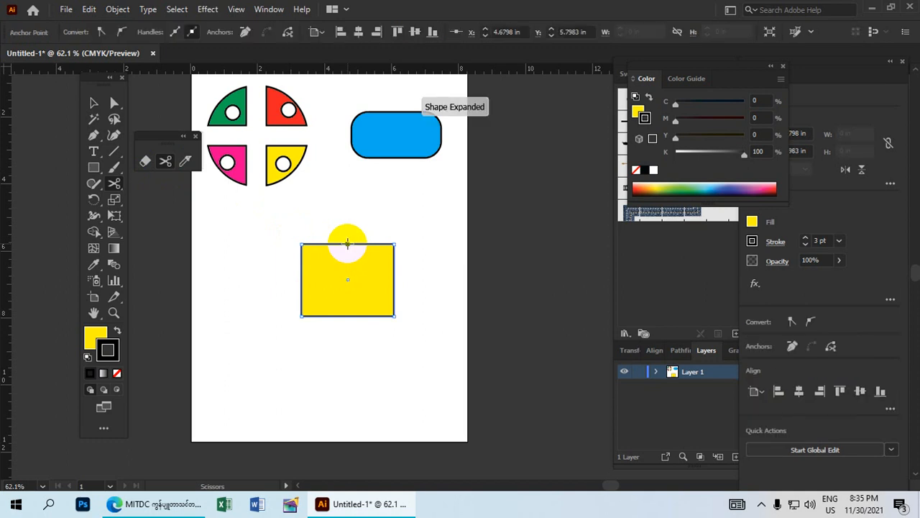
pyautogui.click(347, 317)
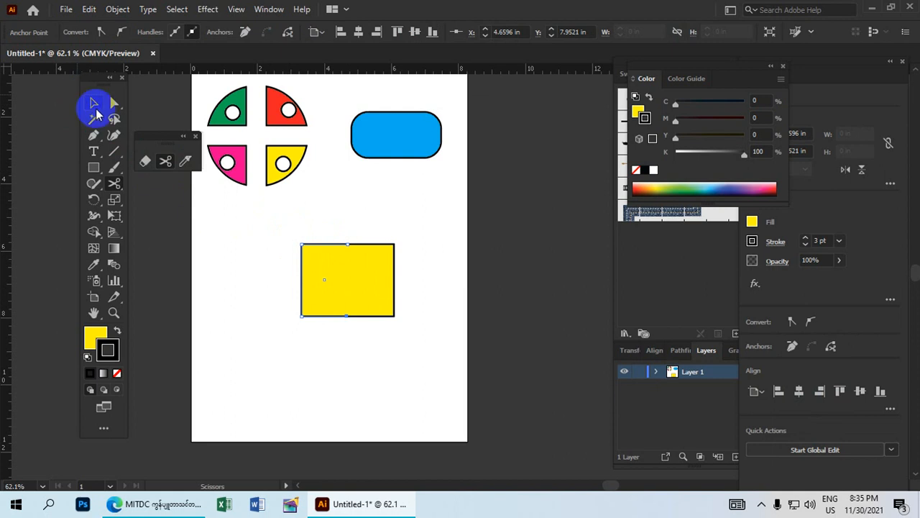
# Select the left half of the split rectangle and nudge it.
pyautogui.click(94, 104)
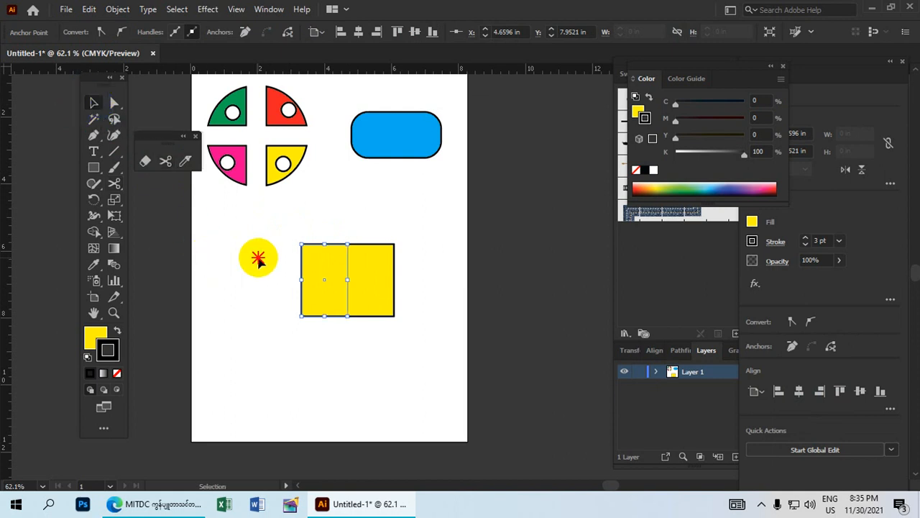
pyautogui.click(256, 254)
pyautogui.click(325, 290)
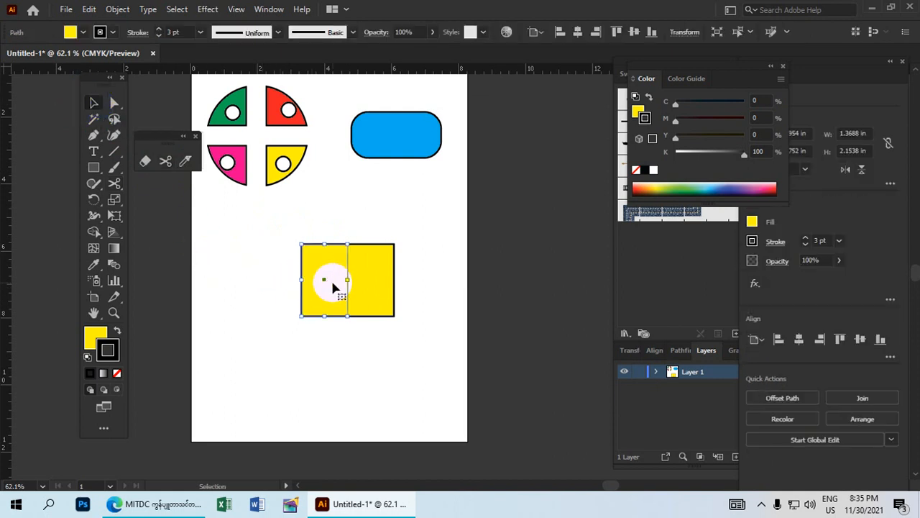
pyautogui.moveTo(336, 274)
pyautogui.mouseDown()
pyautogui.moveTo(294, 263)
pyautogui.moveTo(309, 288)
pyautogui.moveTo(318, 277)
pyautogui.mouseUp()
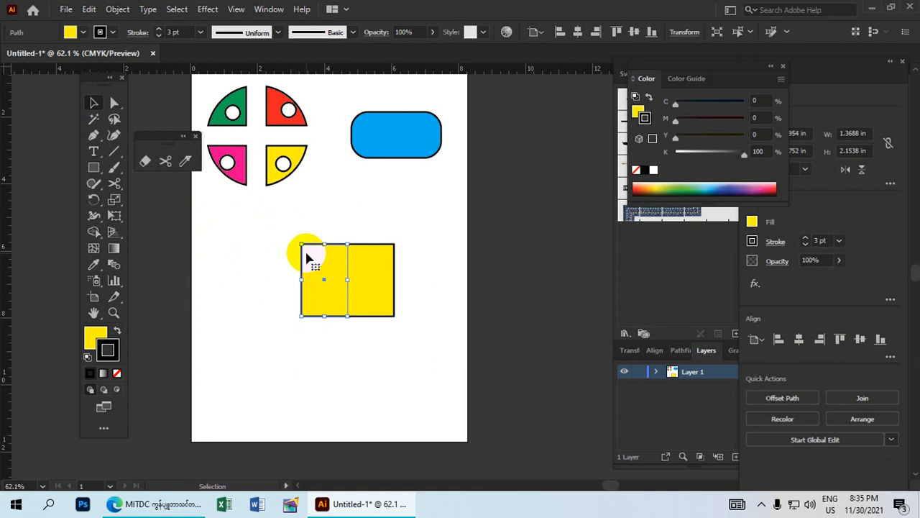
# Fill the left half green and pull it slightly away from the yellow half.
pyautogui.click(72, 32)
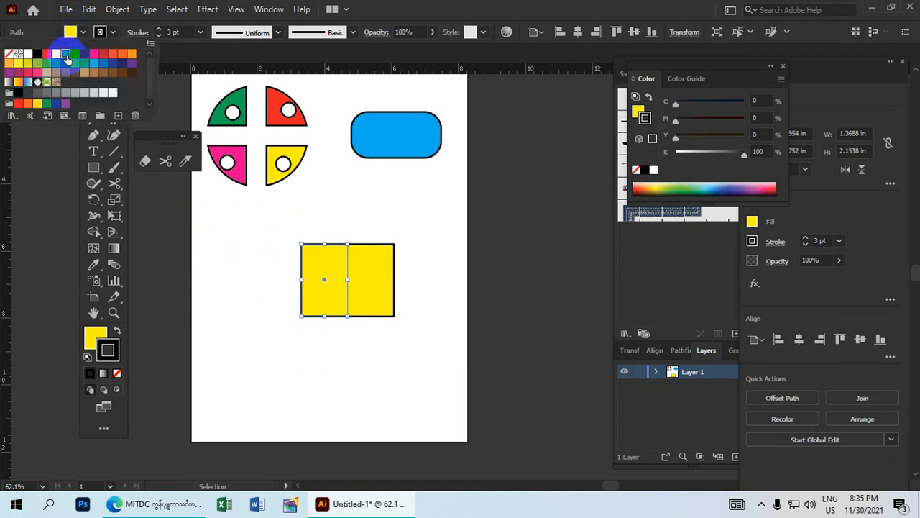
pyautogui.click(67, 55)
pyautogui.click(342, 379)
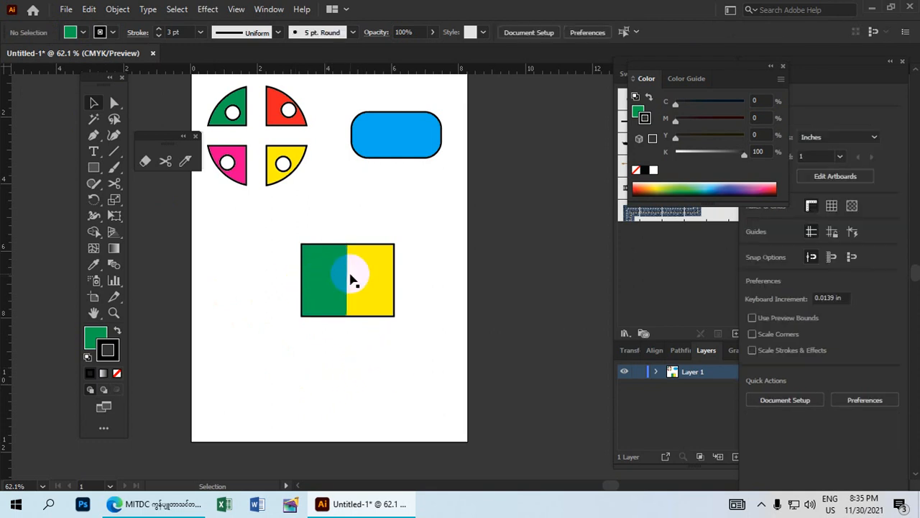
pyautogui.moveTo(323, 267); pyautogui.dragTo(320, 294)
# Attempt a first Knife slice across the blue rounded rectangle.
pyautogui.click(268, 274)
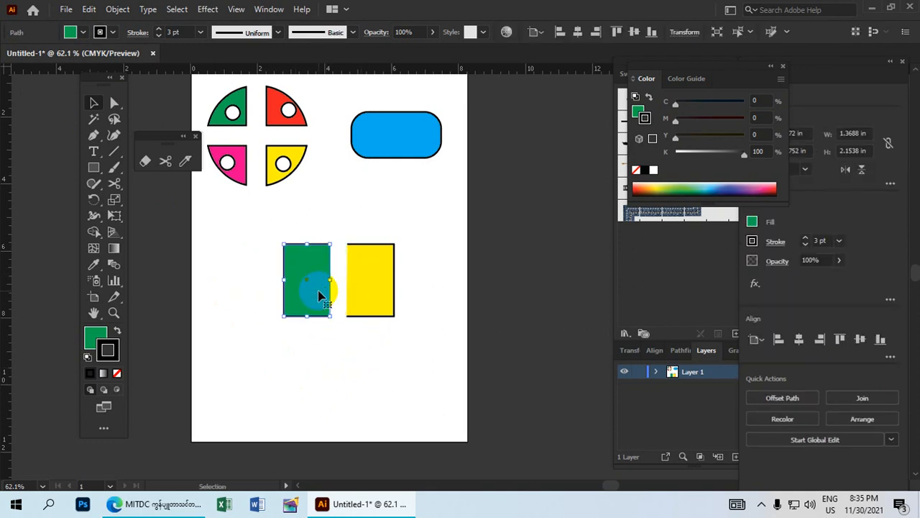
pyautogui.click(186, 162)
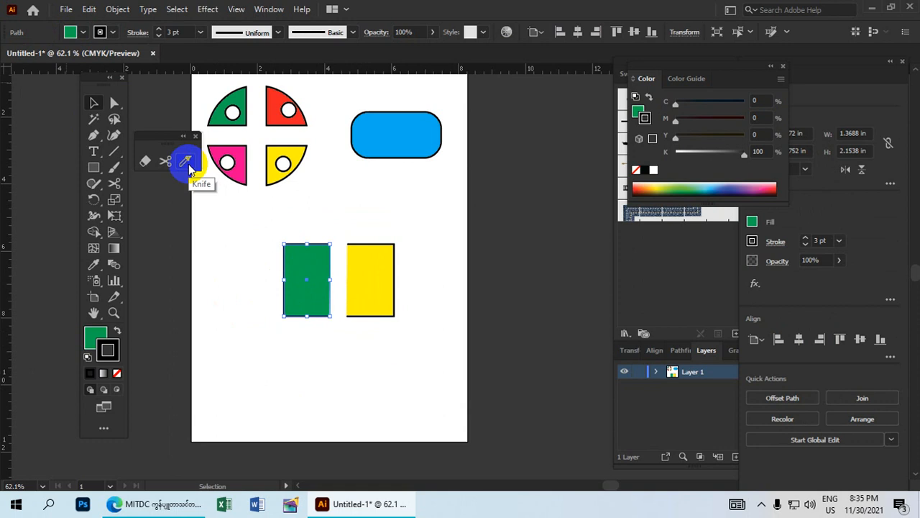
pyautogui.moveTo(399, 186)
pyautogui.mouseDown()
pyautogui.moveTo(378, 179)
pyautogui.moveTo(345, 104)
pyautogui.moveTo(381, 182)
pyautogui.mouseUp()
# Knife the selected blue rounded rectangle diagonally in two and move one piece down.
pyautogui.click(94, 102)
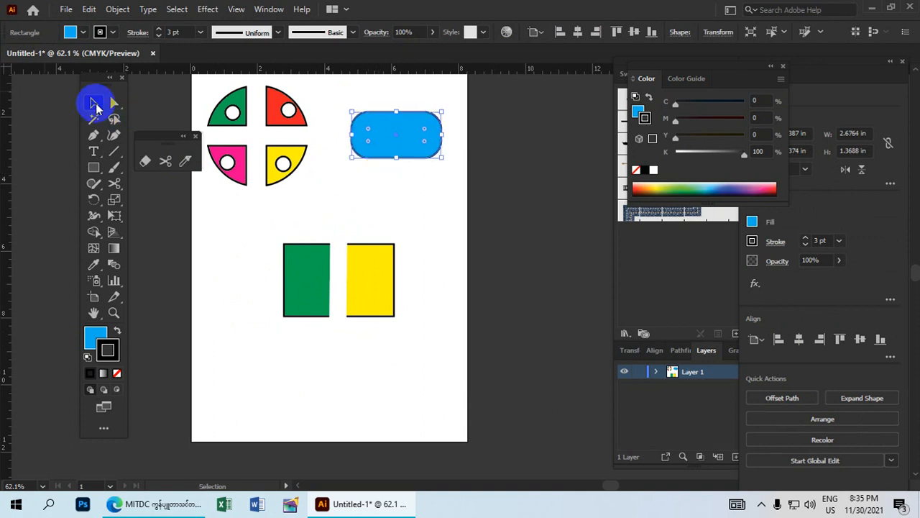
pyautogui.moveTo(425, 185); pyautogui.dragTo(345, 105)
pyautogui.click(186, 162)
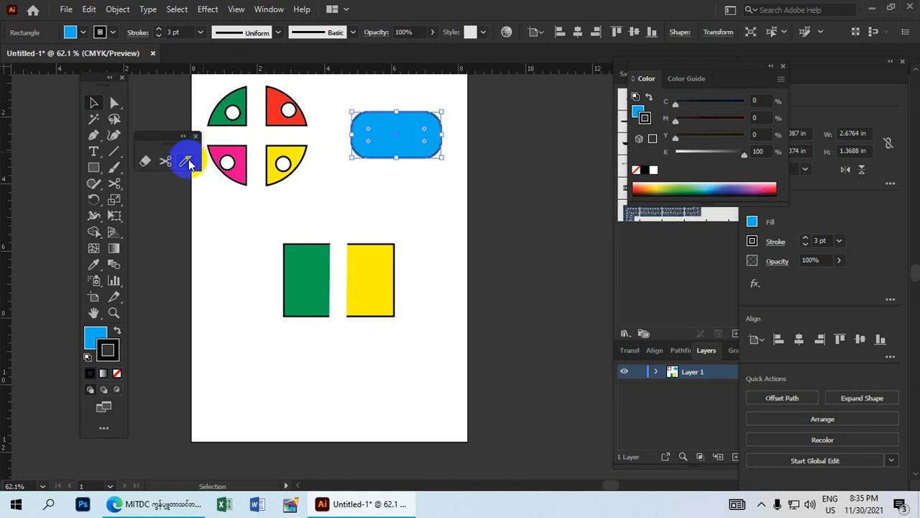
pyautogui.click(400, 151)
pyautogui.moveTo(399, 151)
pyautogui.mouseDown()
pyautogui.moveTo(371, 124)
pyautogui.moveTo(425, 169)
pyautogui.mouseUp()
pyautogui.click(91, 107)
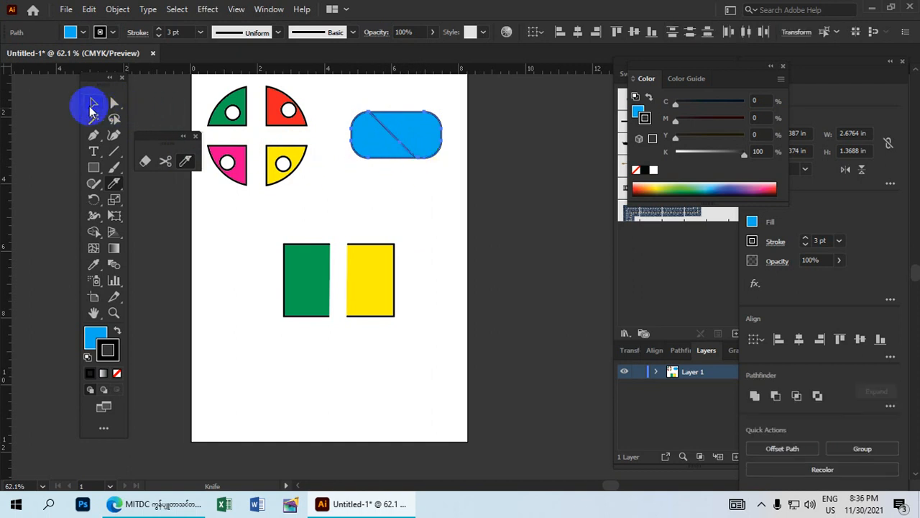
pyautogui.click(200, 185)
pyautogui.moveTo(422, 145); pyautogui.dragTo(373, 216)
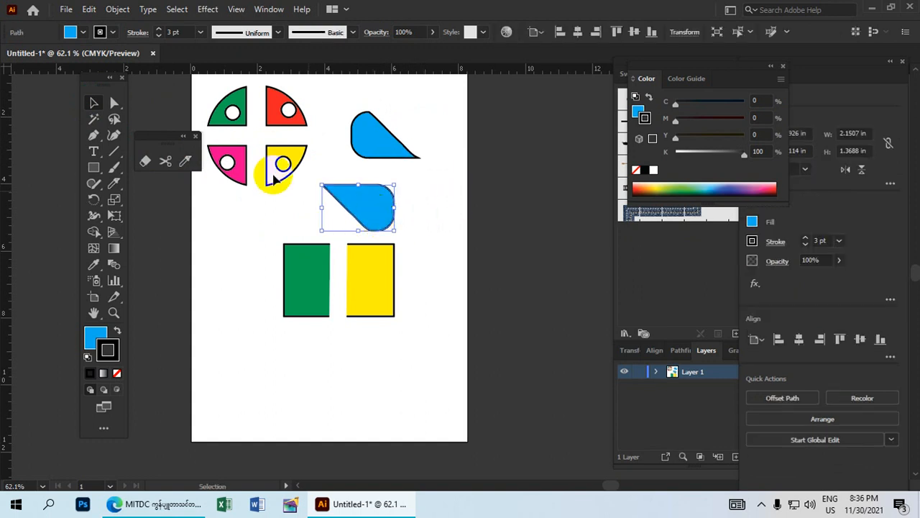
# Give the separated piece a CMYK Red fill and a CMYK Yellow outline.
pyautogui.click(71, 33)
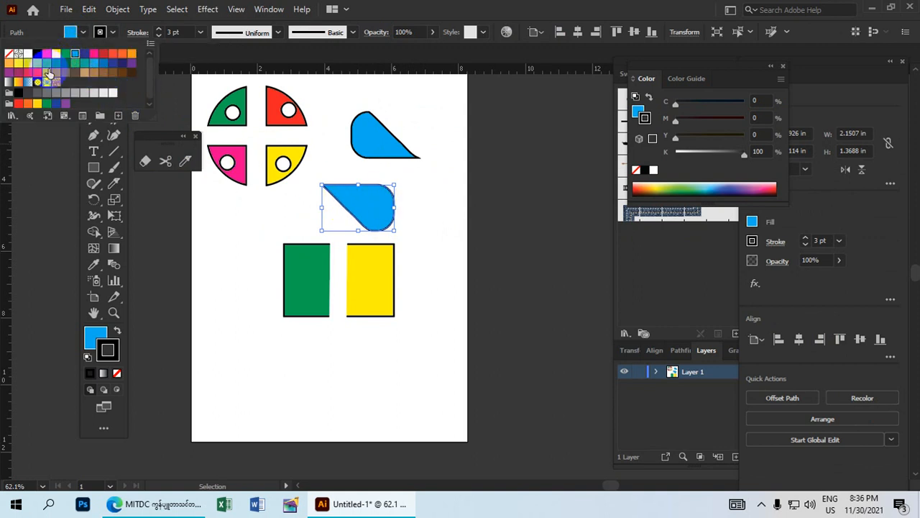
pyautogui.click(48, 56)
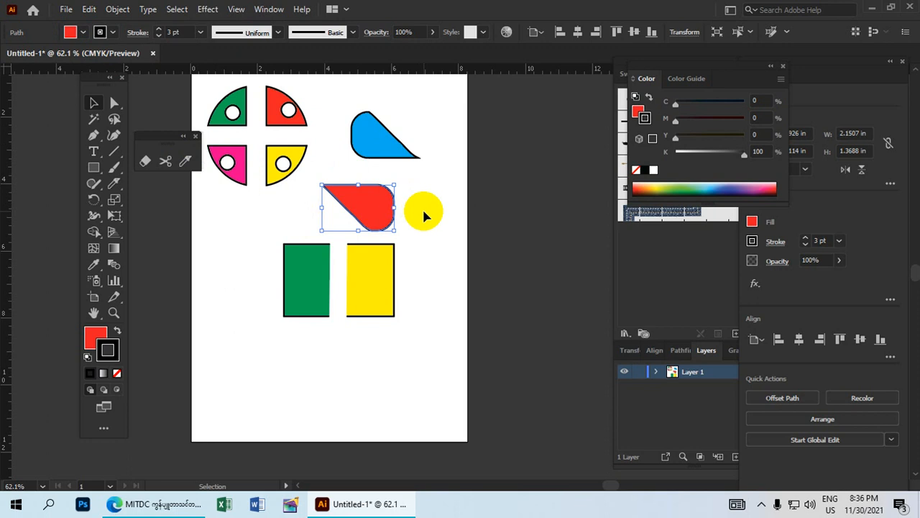
pyautogui.click(423, 216)
pyautogui.click(322, 188)
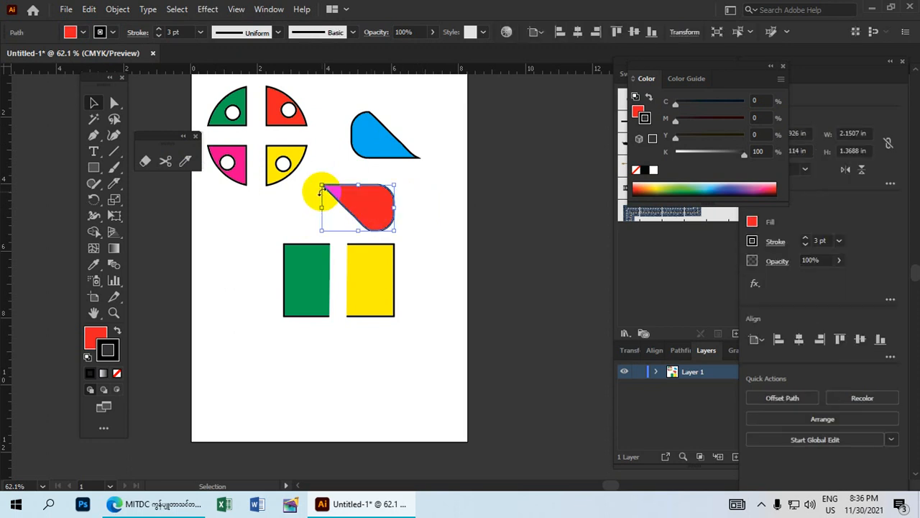
pyautogui.click(106, 34)
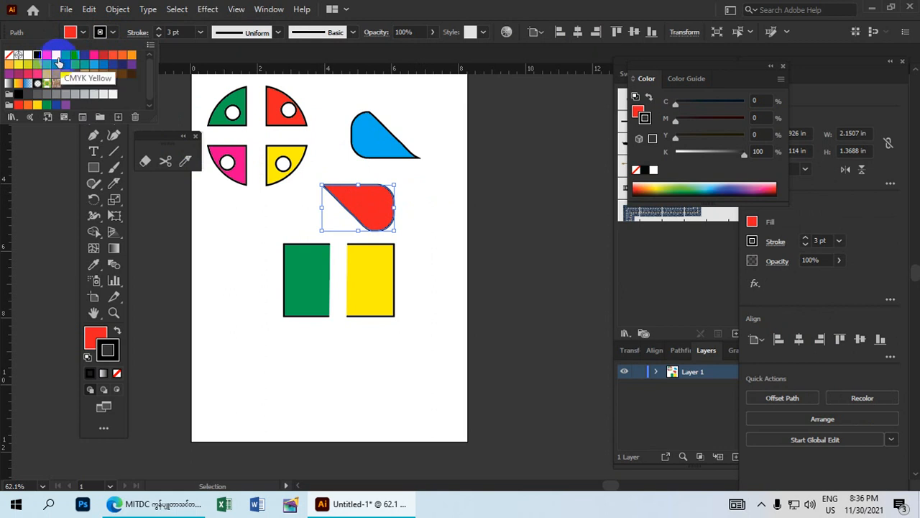
pyautogui.click(60, 63)
# Rotate the red piece slightly, then marquee-select all shapes on the page.
pyautogui.click(421, 237)
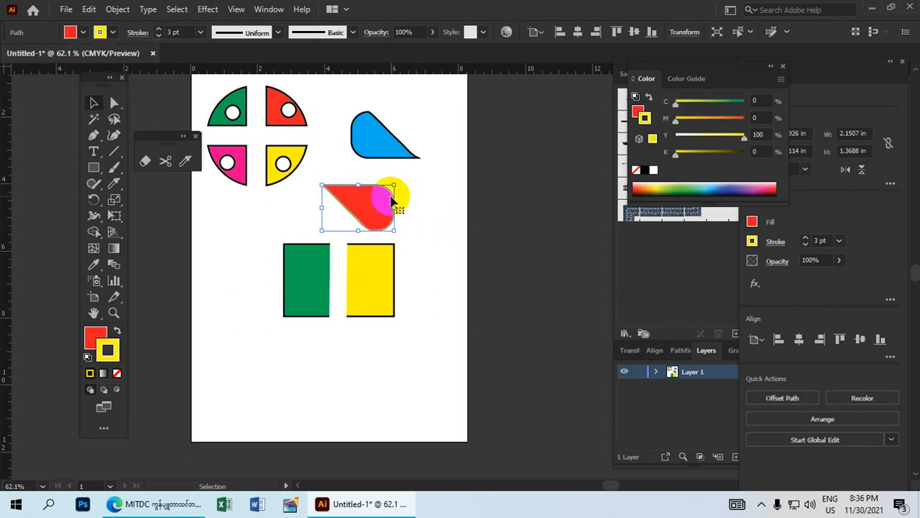
pyautogui.moveTo(394, 184); pyautogui.dragTo(413, 184)
pyautogui.moveTo(417, 314); pyautogui.dragTo(446, 309)
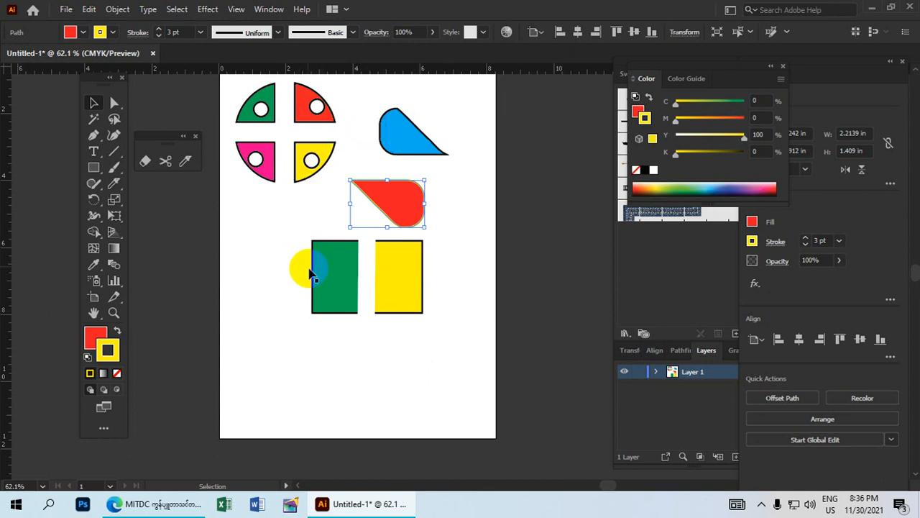
pyautogui.moveTo(441, 351); pyautogui.dragTo(245, 91)
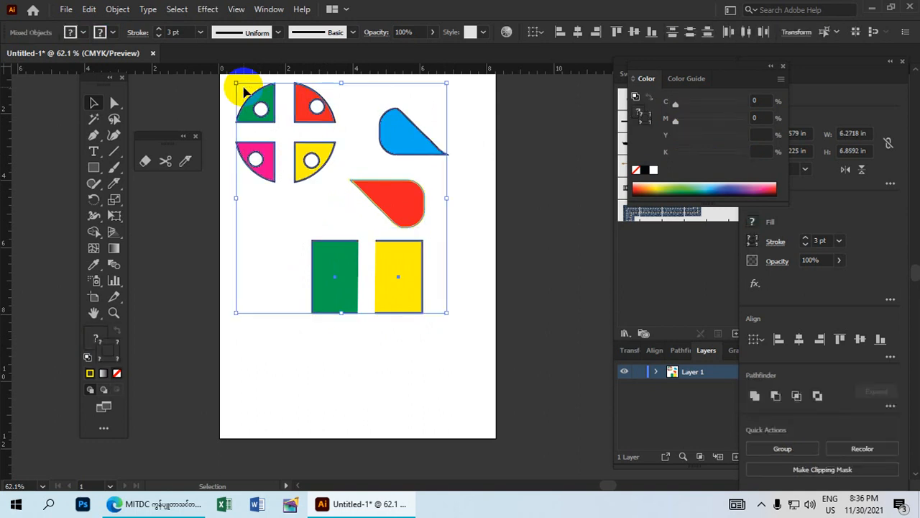
# Group all selected shapes with Object > Group and reposition the group on the artboard.
pyautogui.click(116, 10)
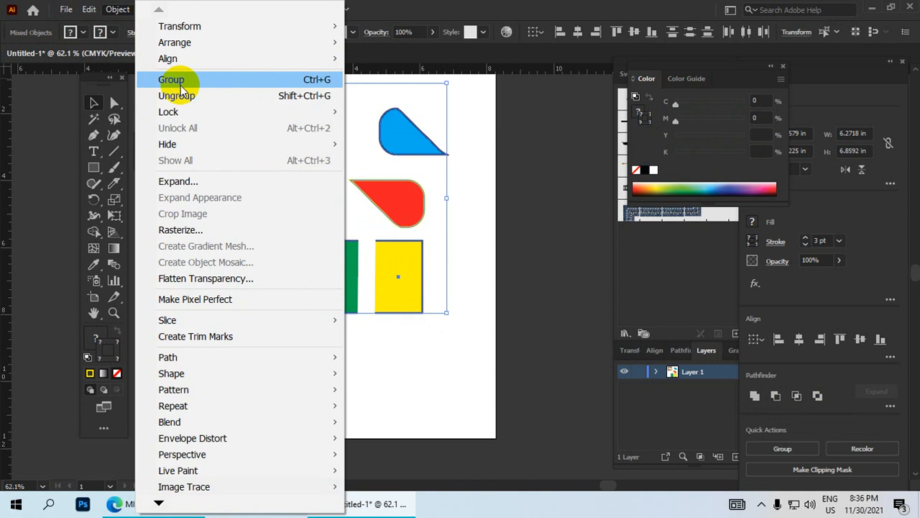
pyautogui.click(186, 84)
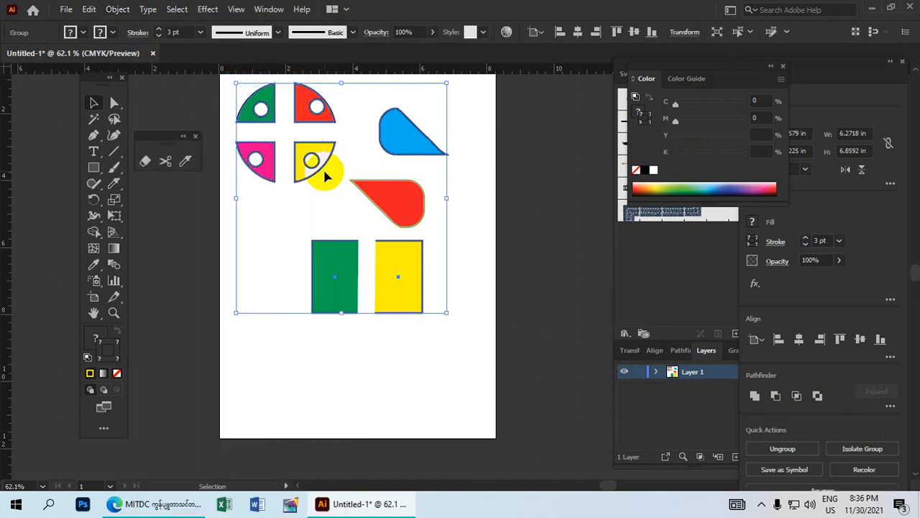
pyautogui.moveTo(313, 154); pyautogui.dragTo(312, 192)
pyautogui.click(490, 203)
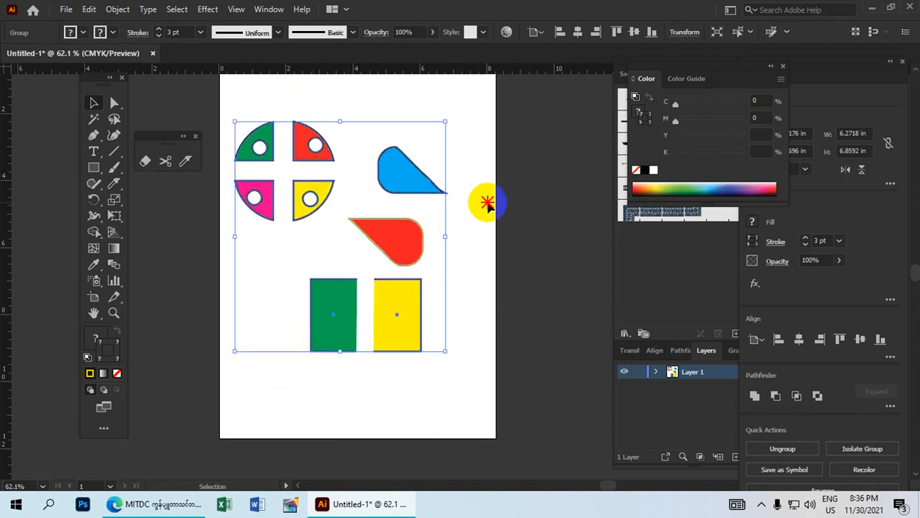
pyautogui.click(325, 186)
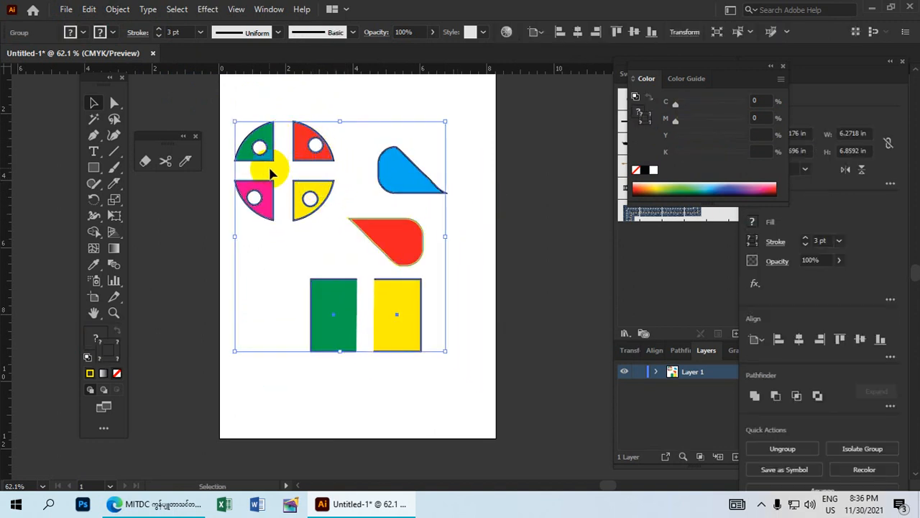
pyautogui.moveTo(307, 146); pyautogui.dragTo(330, 105)
pyautogui.moveTo(438, 200)
pyautogui.mouseDown()
pyautogui.moveTo(423, 248)
pyautogui.moveTo(382, 257)
pyautogui.moveTo(439, 220)
pyautogui.moveTo(415, 247)
pyautogui.moveTo(414, 206)
pyautogui.moveTo(414, 239)
pyautogui.mouseUp()
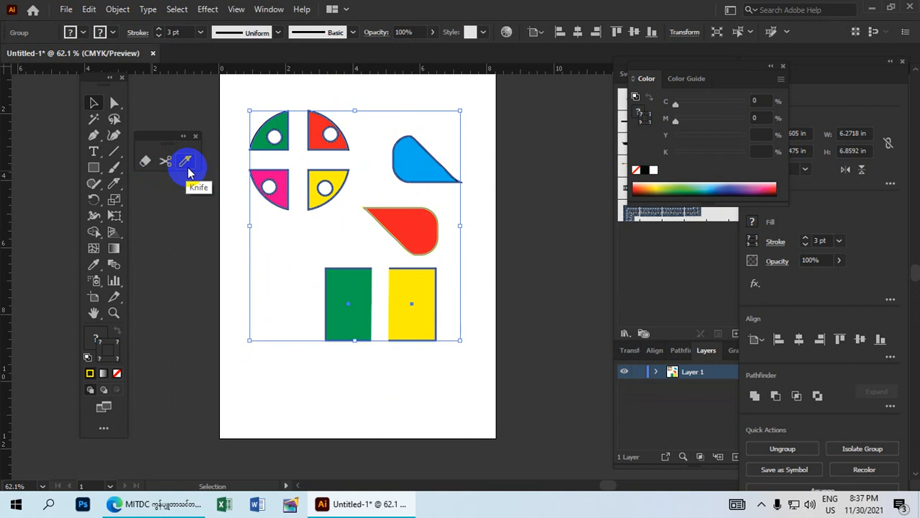
pyautogui.moveTo(334, 174)
pyautogui.mouseDown()
pyautogui.moveTo(340, 218)
pyautogui.moveTo(338, 174)
pyautogui.mouseUp()
pyautogui.click(339, 179)
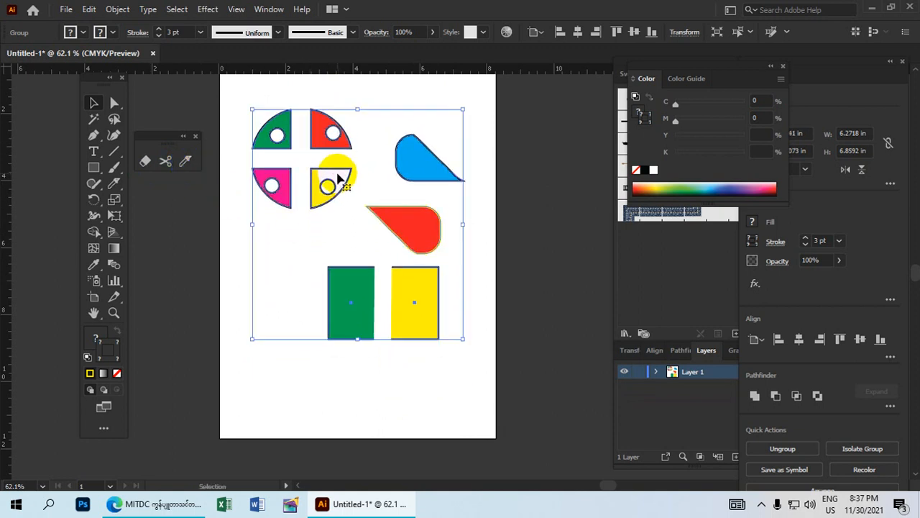